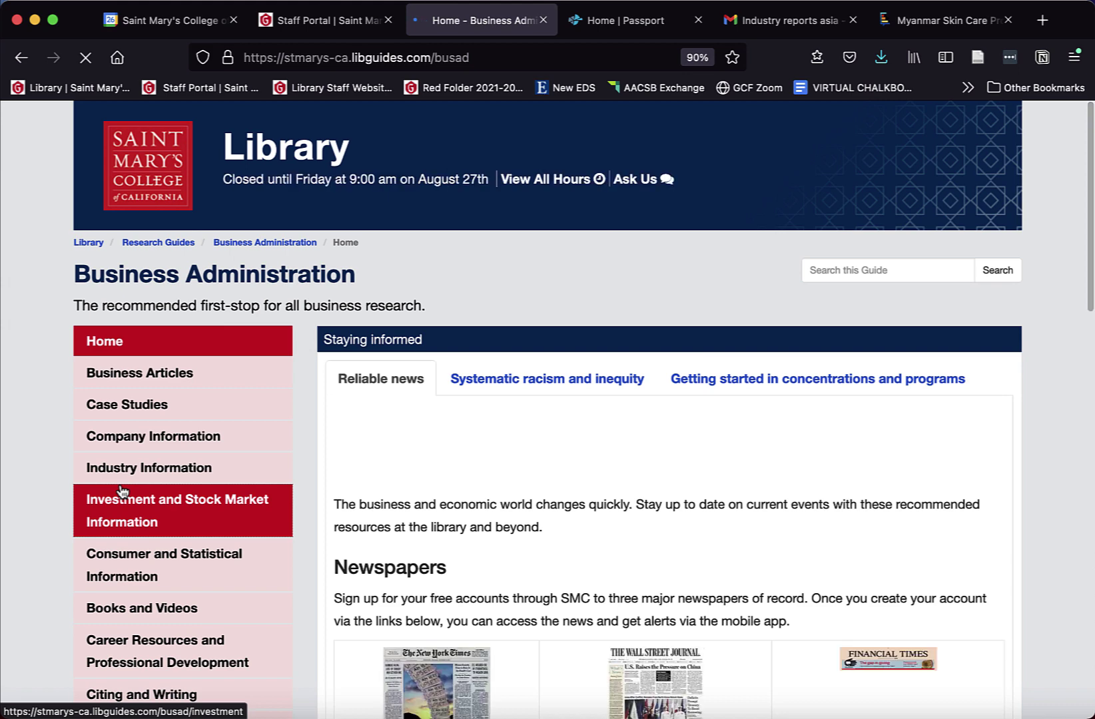
Open the Passport database from the Consumer and Statistical Information page of the Business Administration guide
scroll(120, 532, "down", 2)
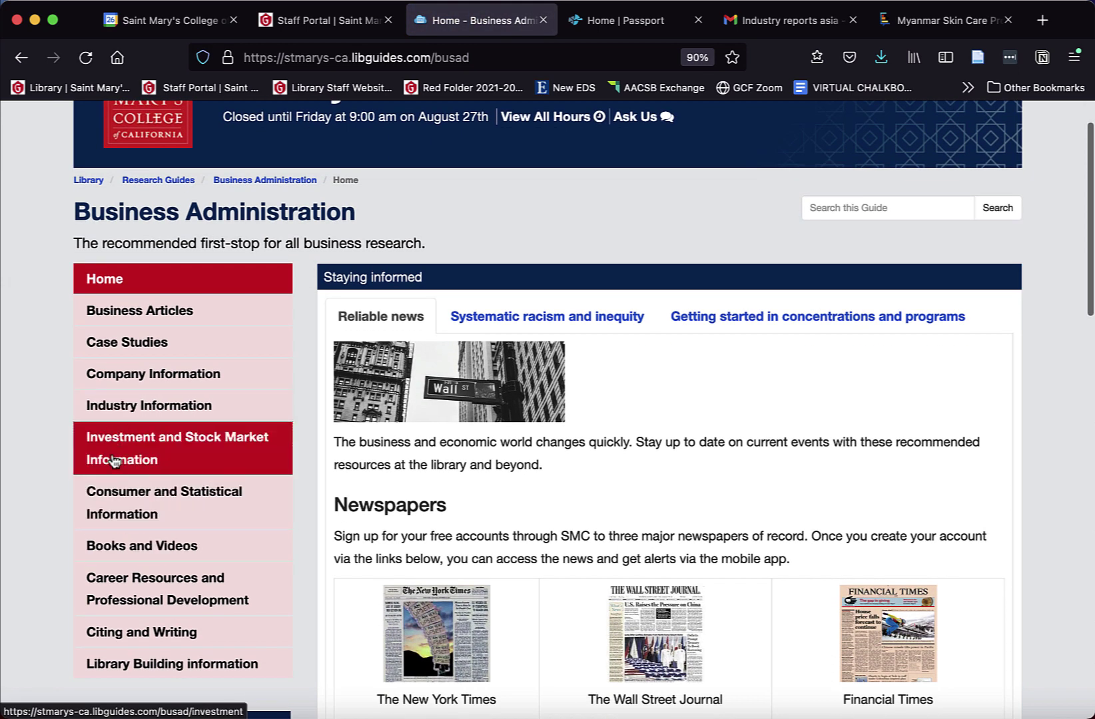
left_click(146, 501)
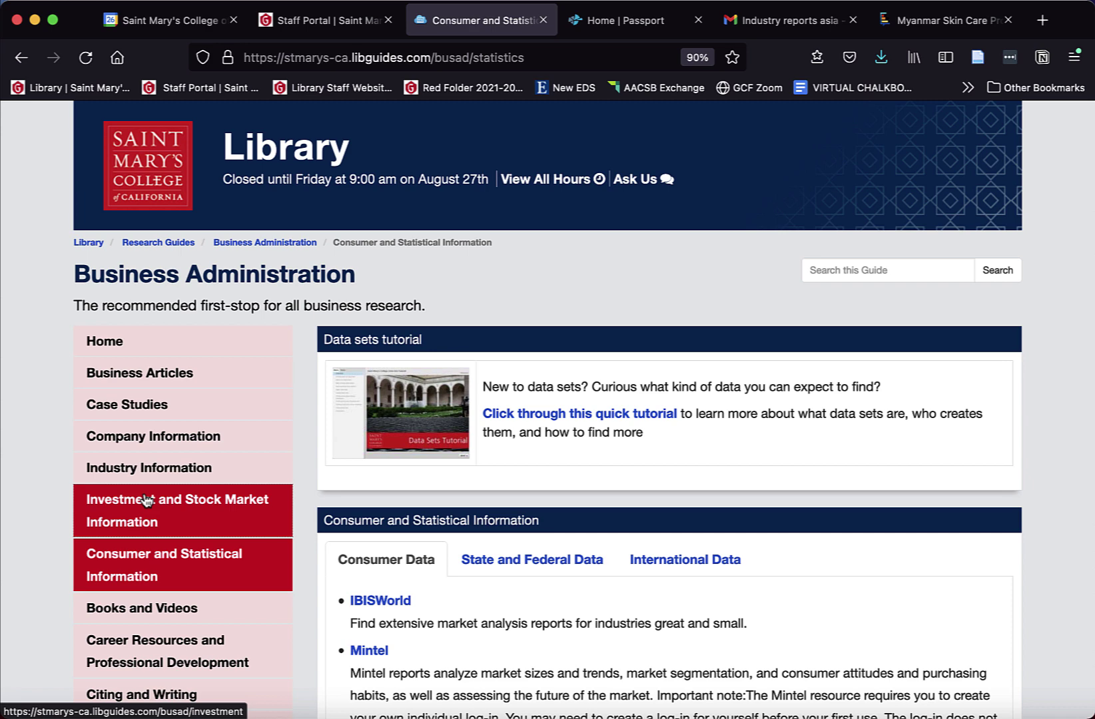
scroll(629, 653, "down", 4)
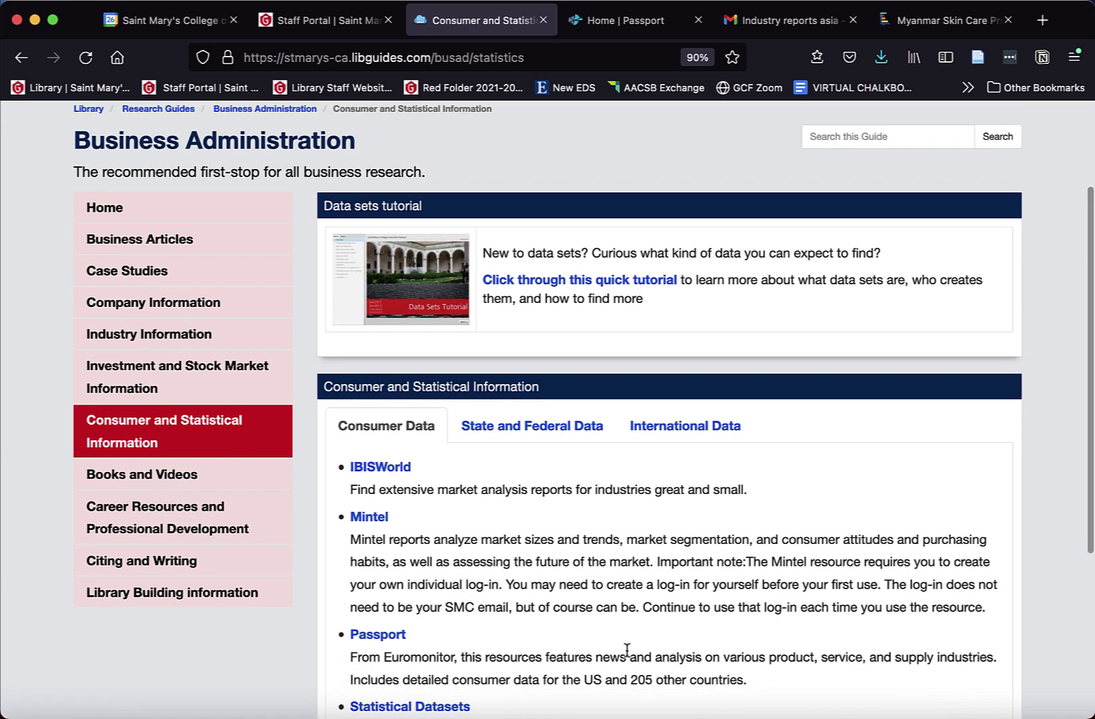
scroll(626, 649, "down", 3)
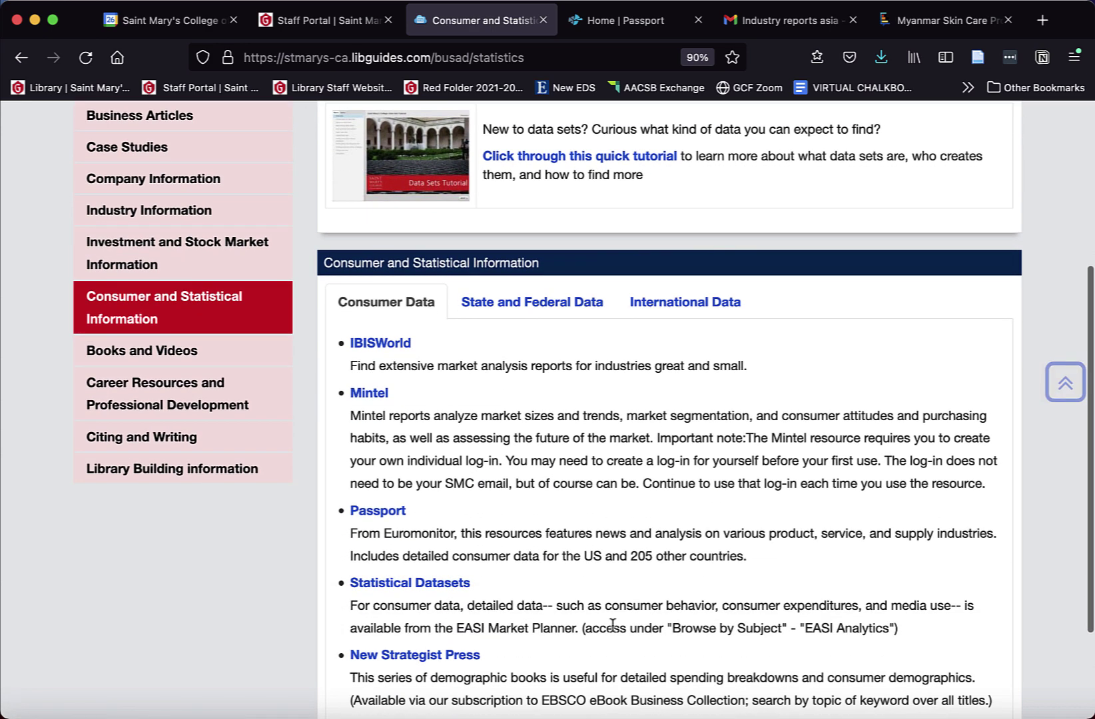
left_click(367, 514)
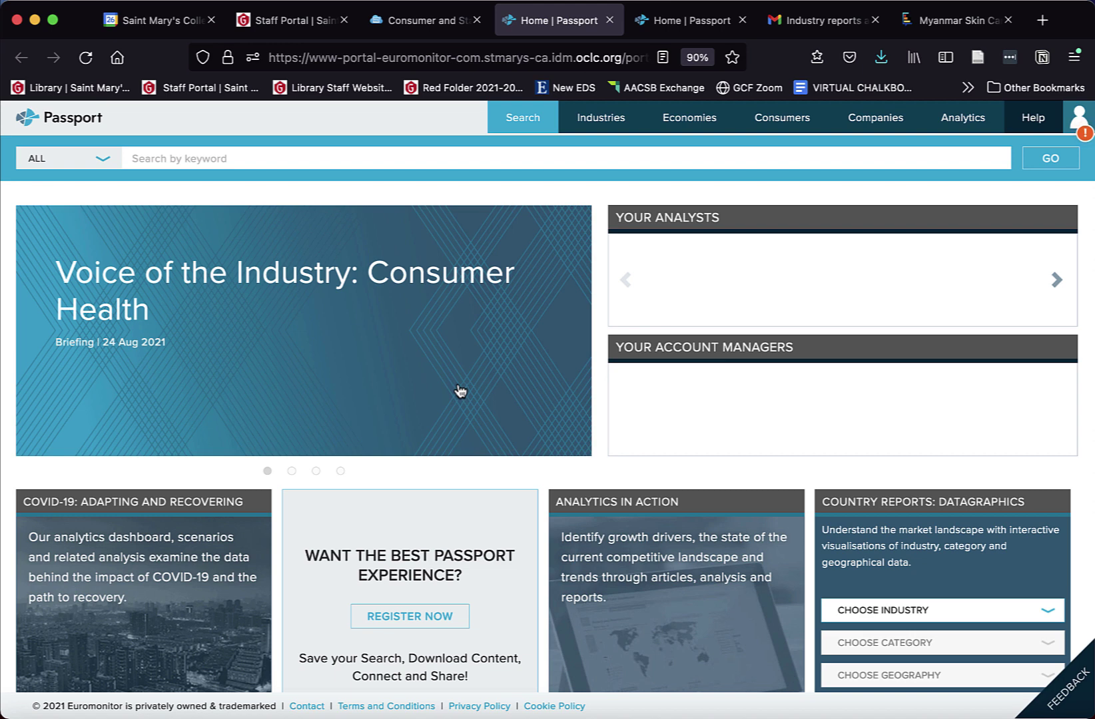
Go to Passport's Beauty and Personal Care industry page
scroll(704, 463, "down", 1)
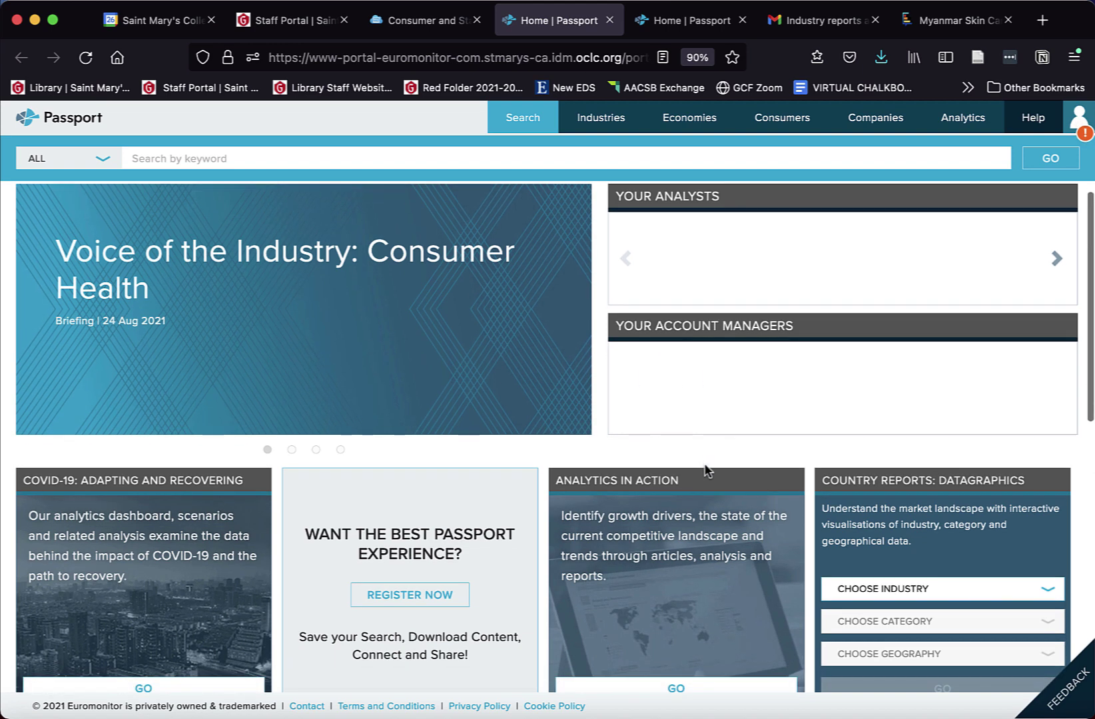
scroll(641, 475, "up", 1)
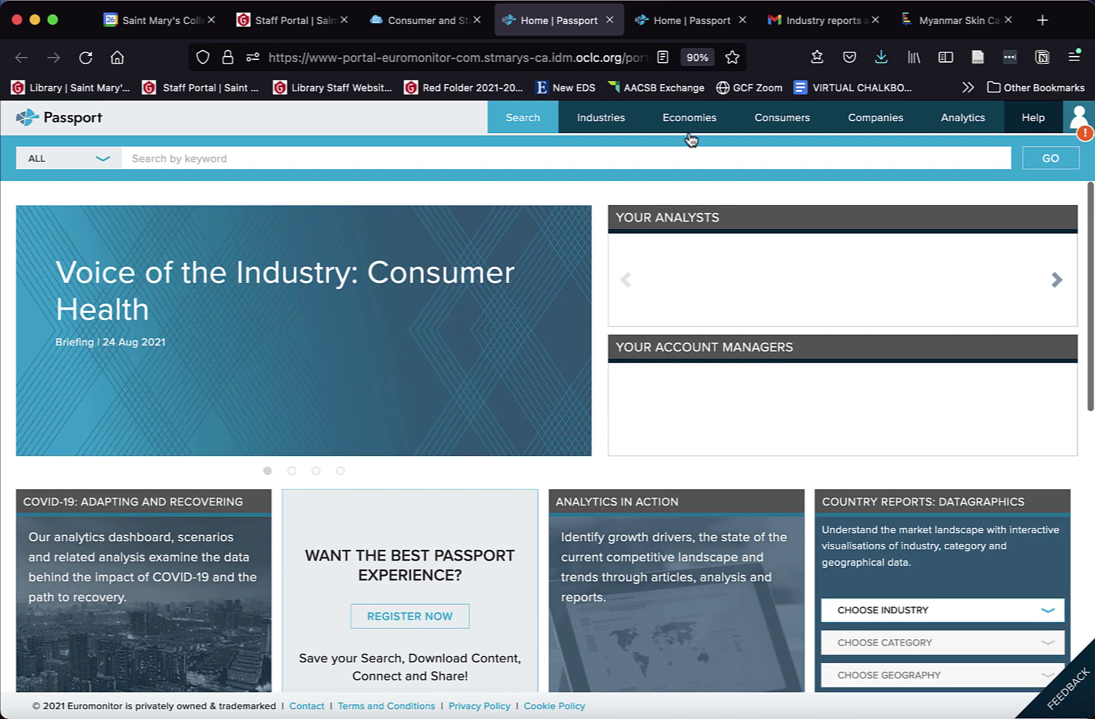
mouse_move(616, 132)
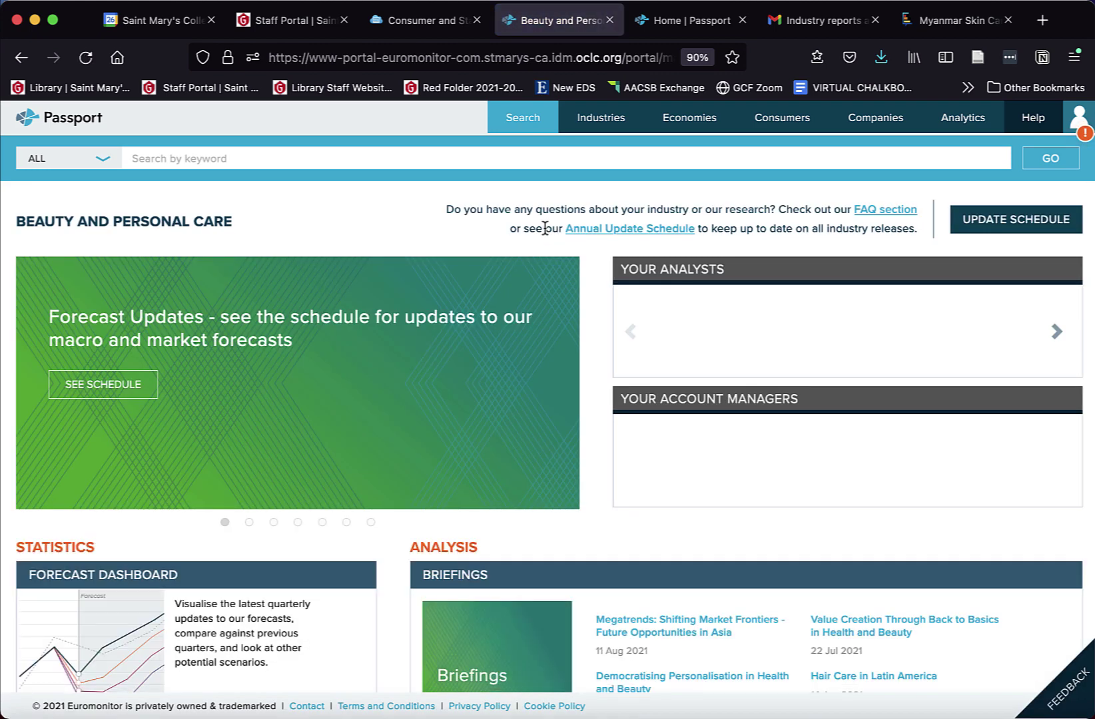
Choose Skin Care as the category for Country Reports
scroll(501, 317, "down", 3)
scroll(501, 316, "down", 6)
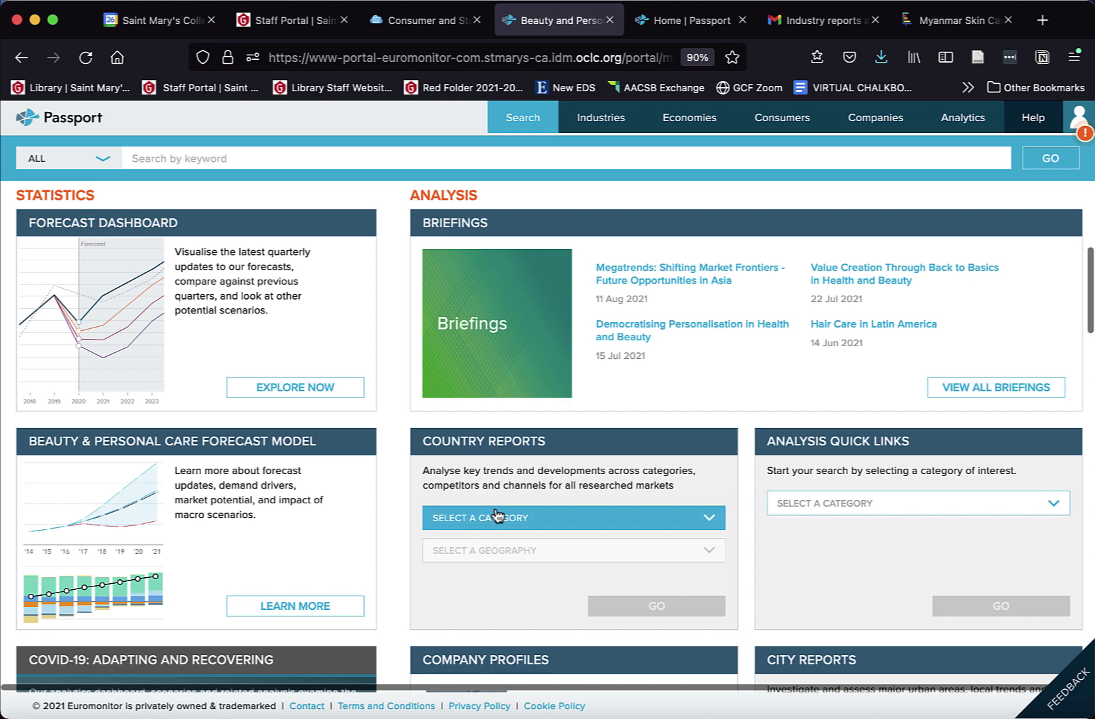
left_click(496, 513)
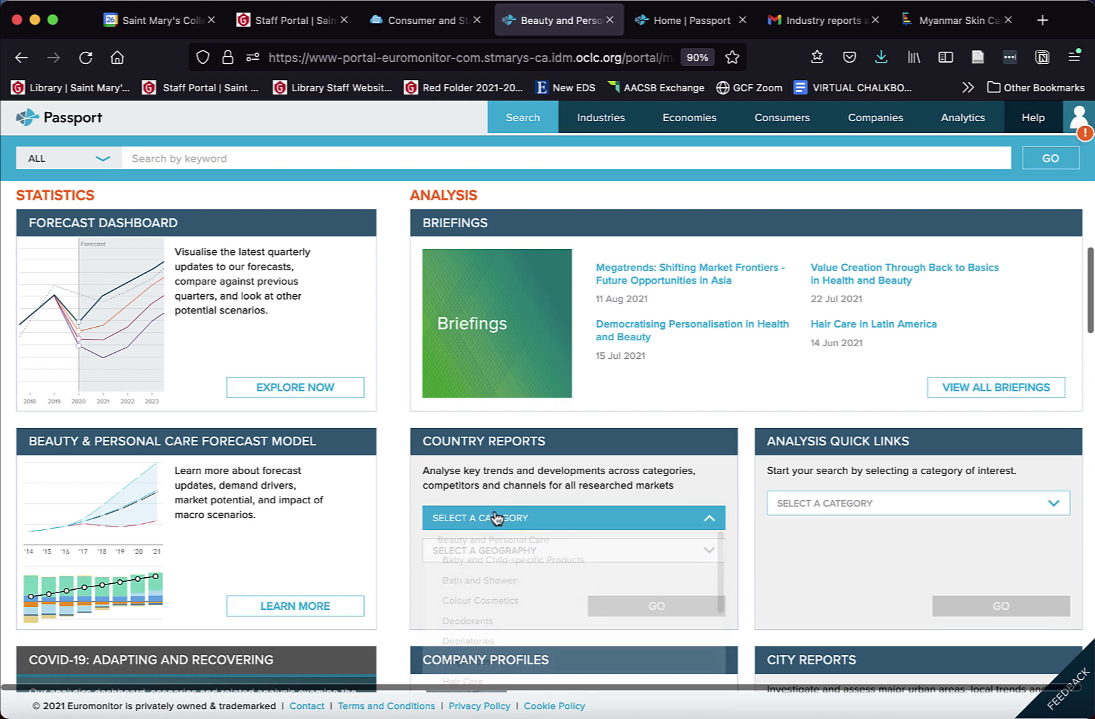
scroll(489, 565, "down", 3)
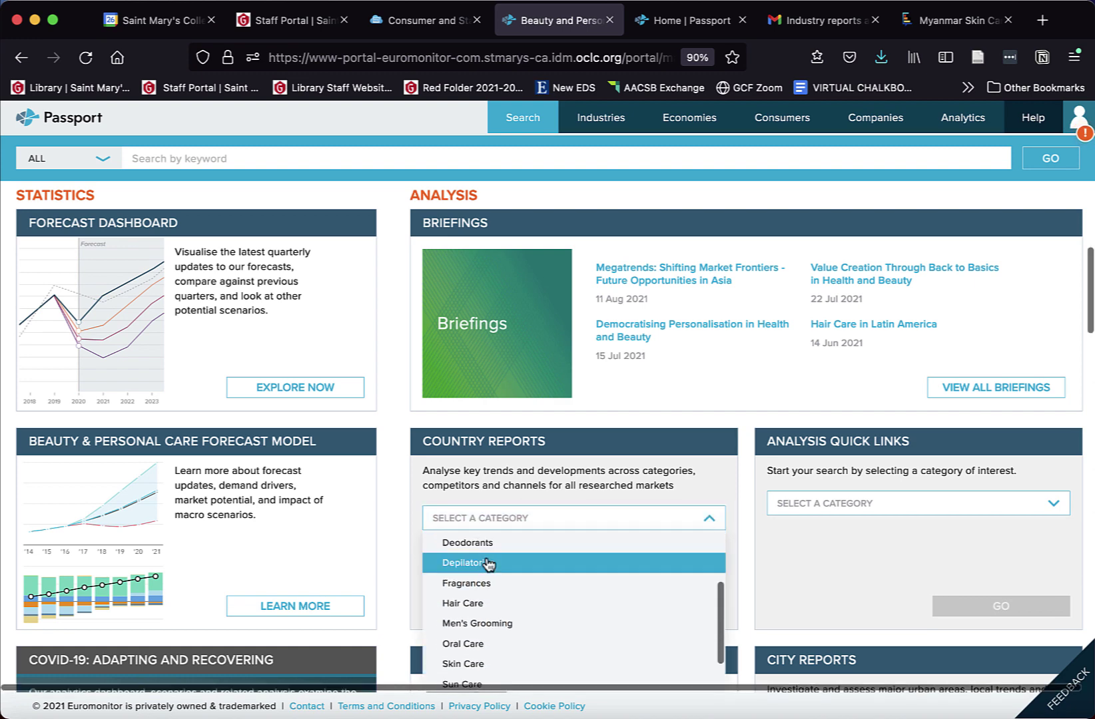
scroll(488, 564, "up", 3)
scroll(489, 586, "down", 5)
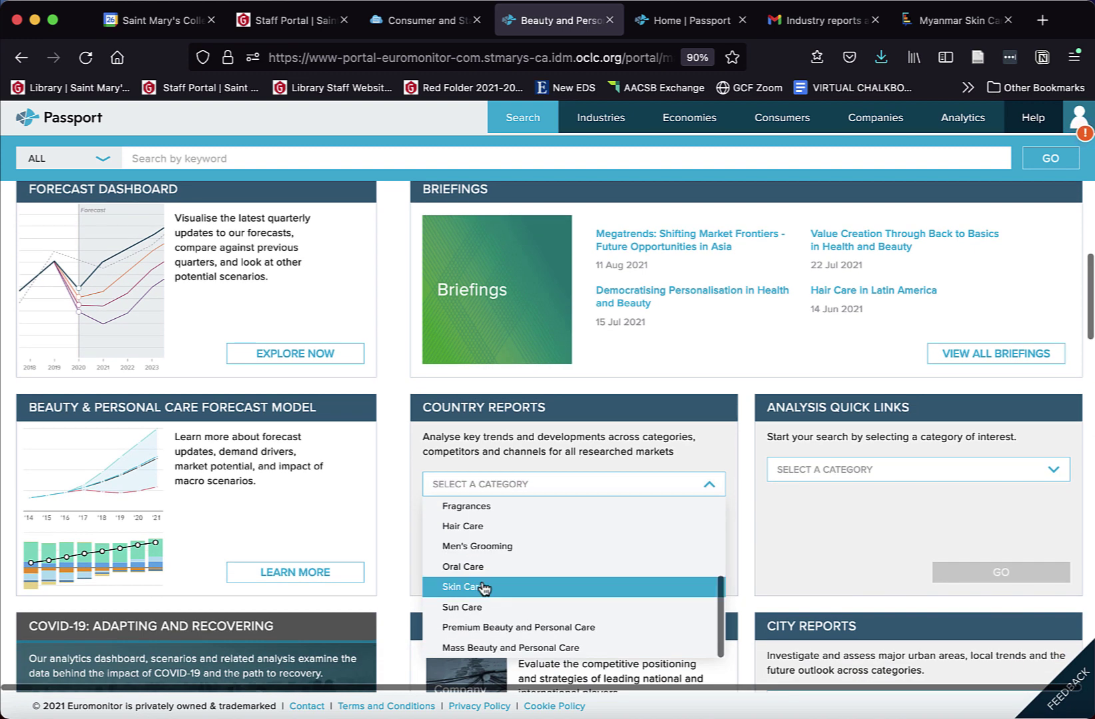
left_click(484, 587)
Look through the geographies offered for Skin Care country reports and close the list without choosing one
left_click(489, 529)
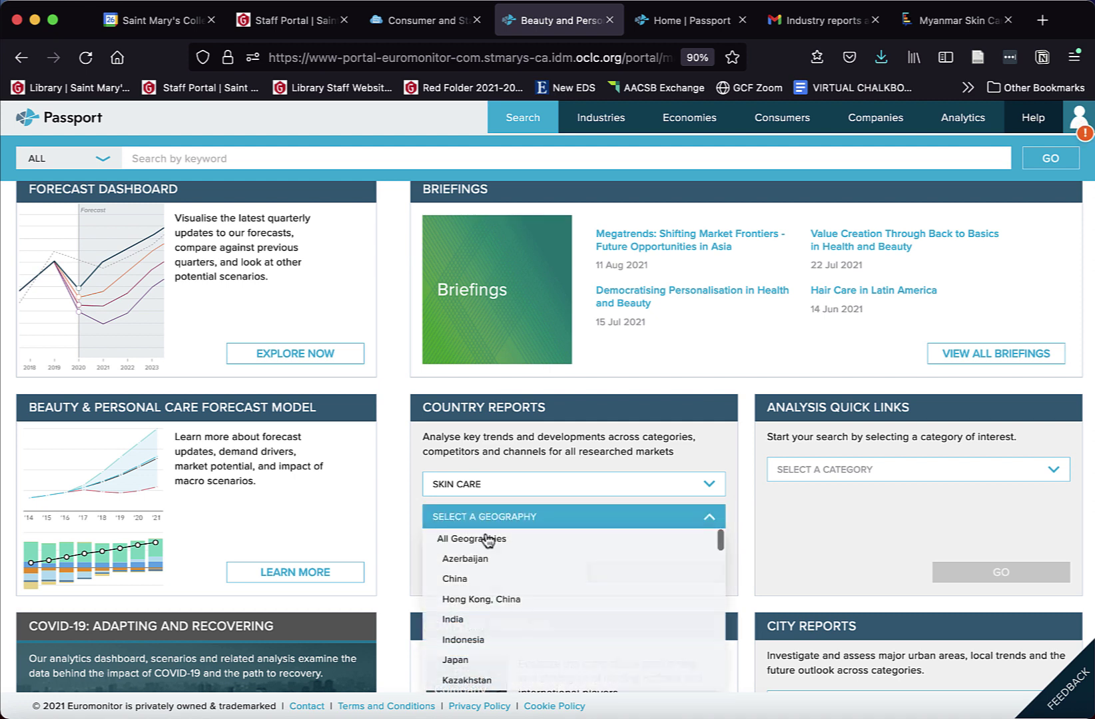
scroll(481, 626, "down", 2)
scroll(479, 626, "down", 5)
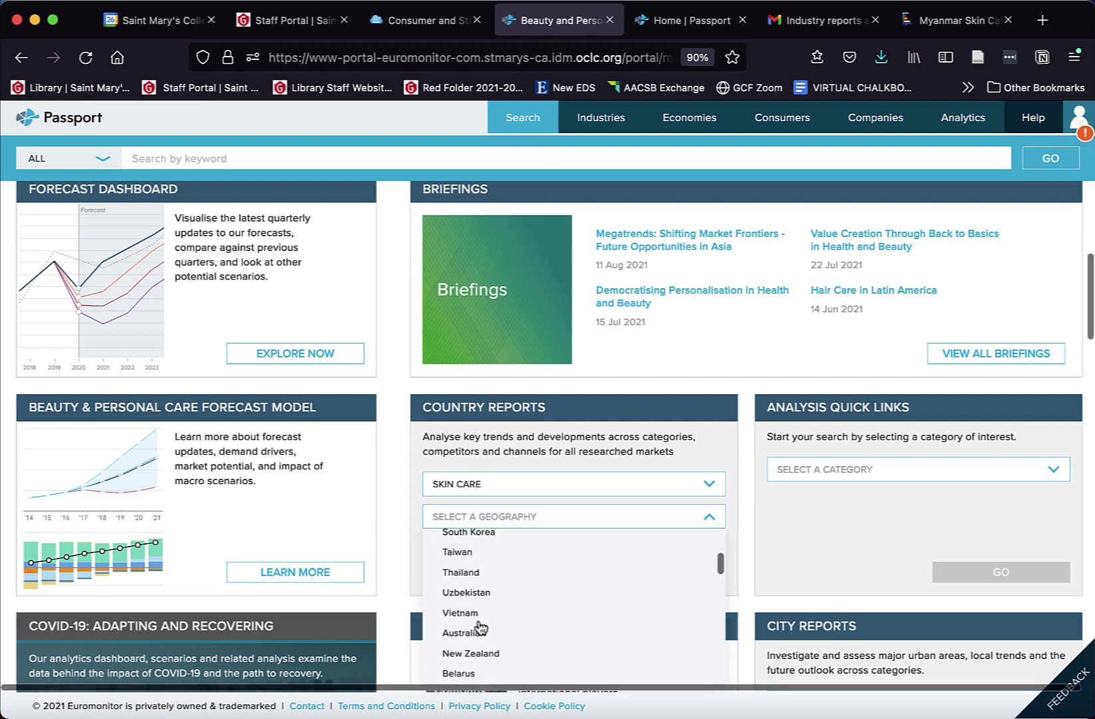
scroll(482, 626, "up", 3)
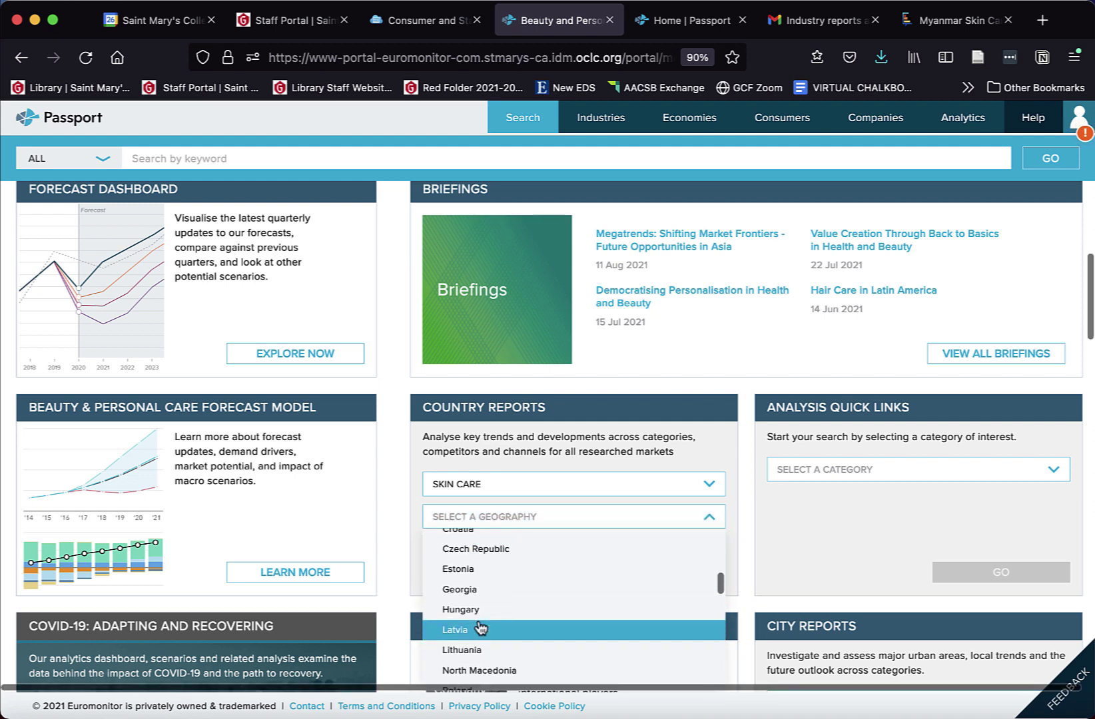
left_click(553, 409)
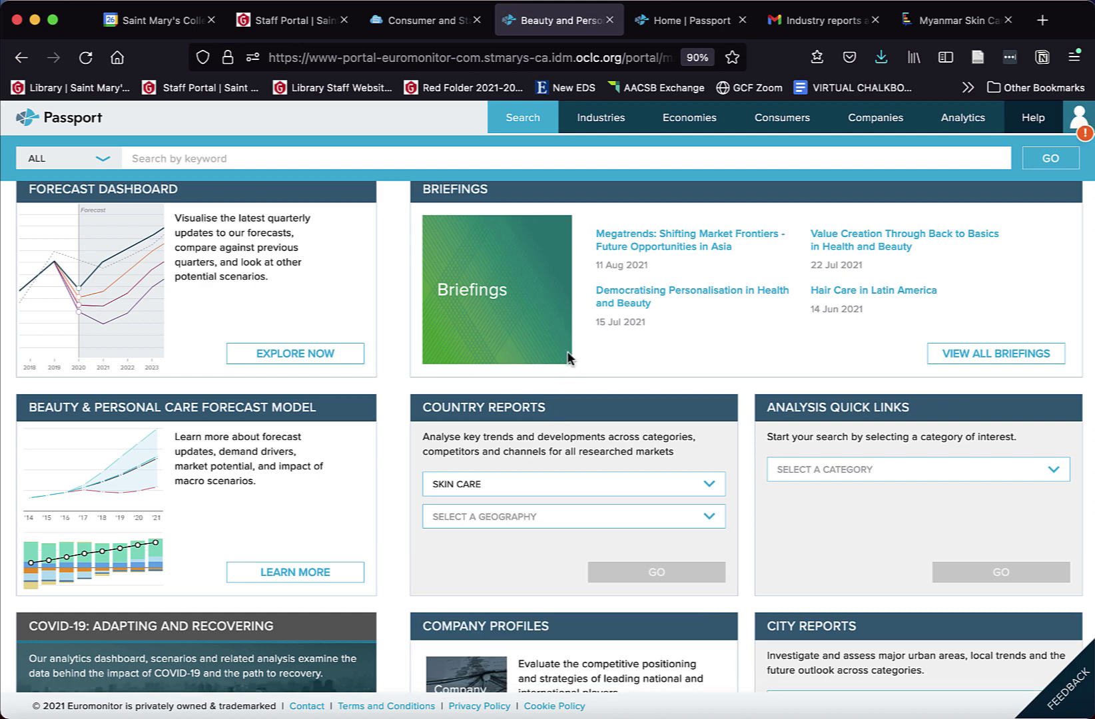
Search Passport for "myanmar" and open the Skin Care in Myanmar market sizes from the suggestions
scroll(566, 359, "up", 6)
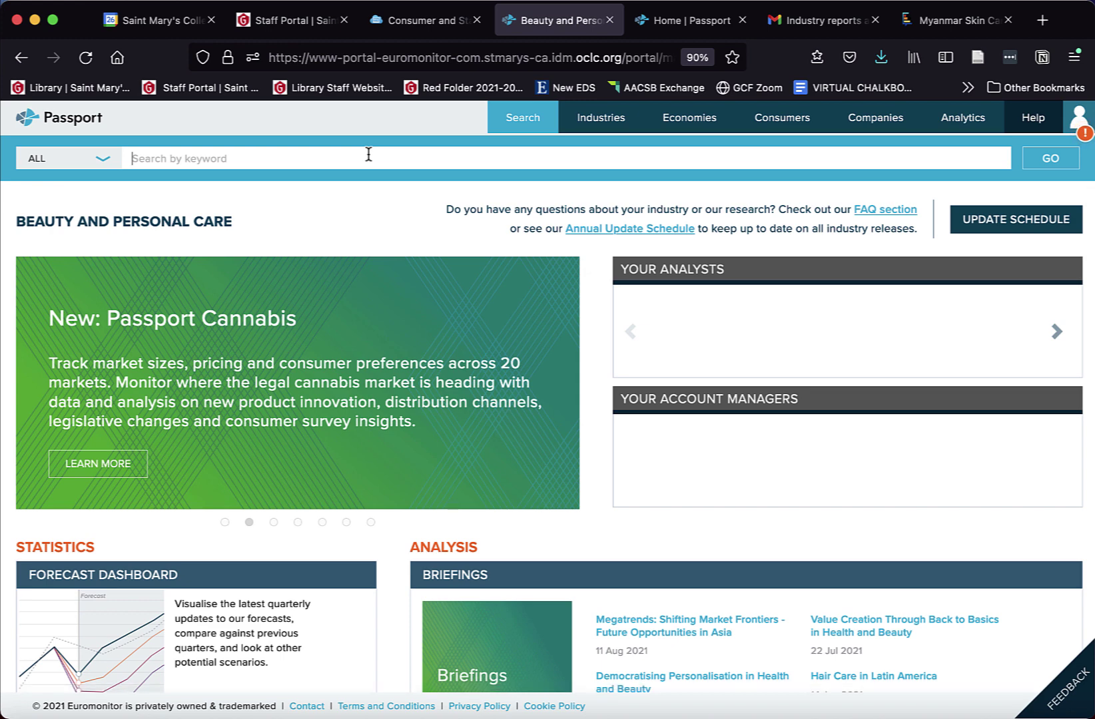
left_click(368, 153)
type("myanmar")
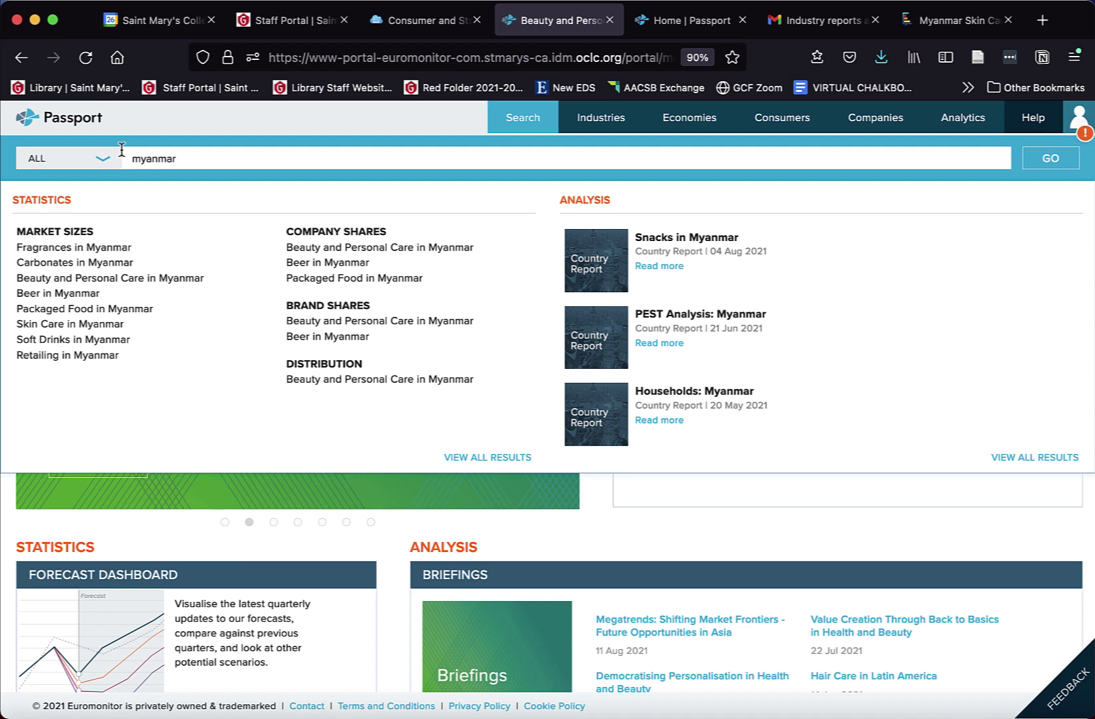
left_click(94, 330)
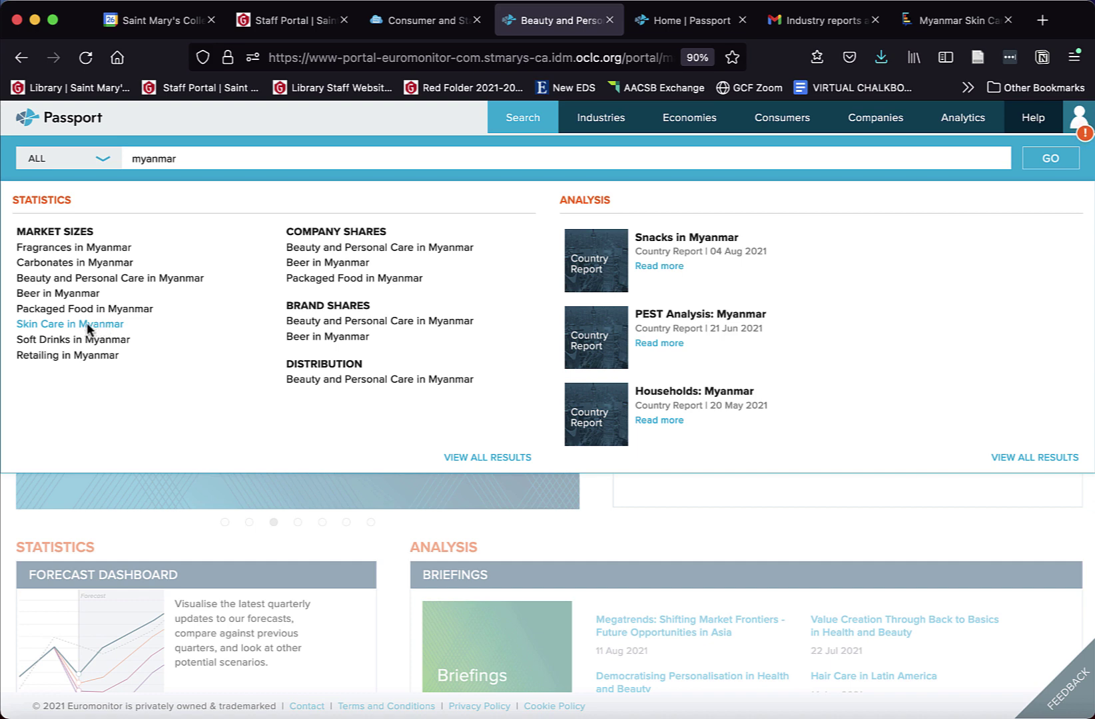
left_click(87, 322)
left_click(68, 324)
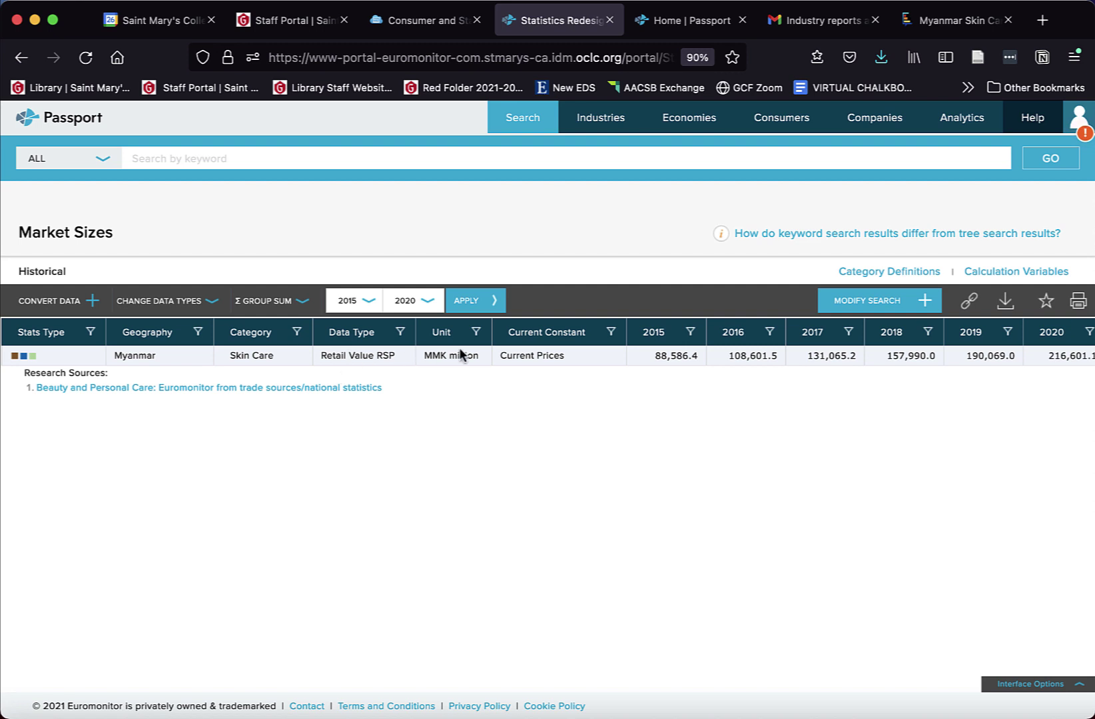
Check which start years are available for the market sizes table, leaving the year range as it is
scroll(666, 353, "right", 1)
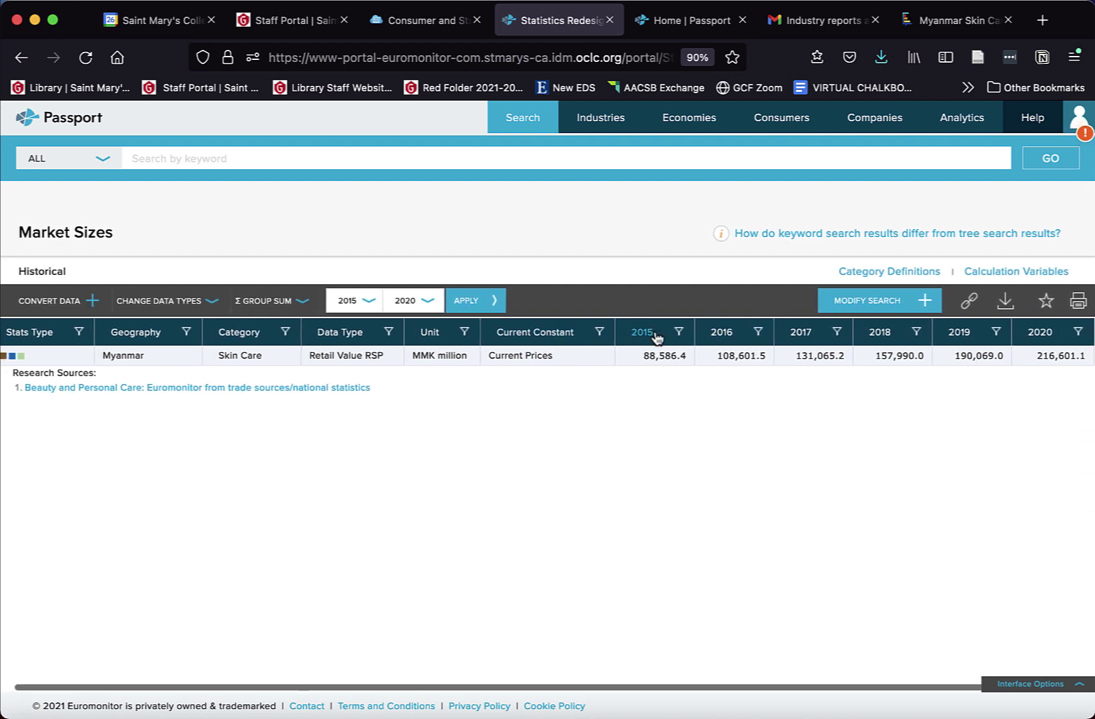
left_click(348, 301)
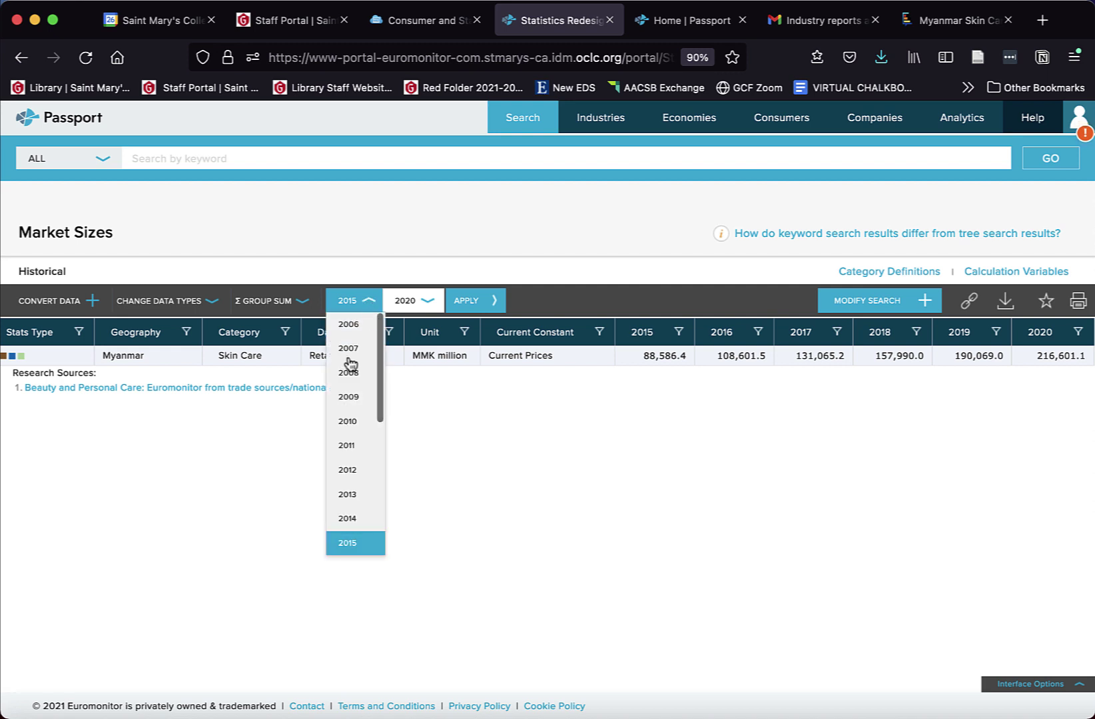
scroll(349, 399, "down", 5)
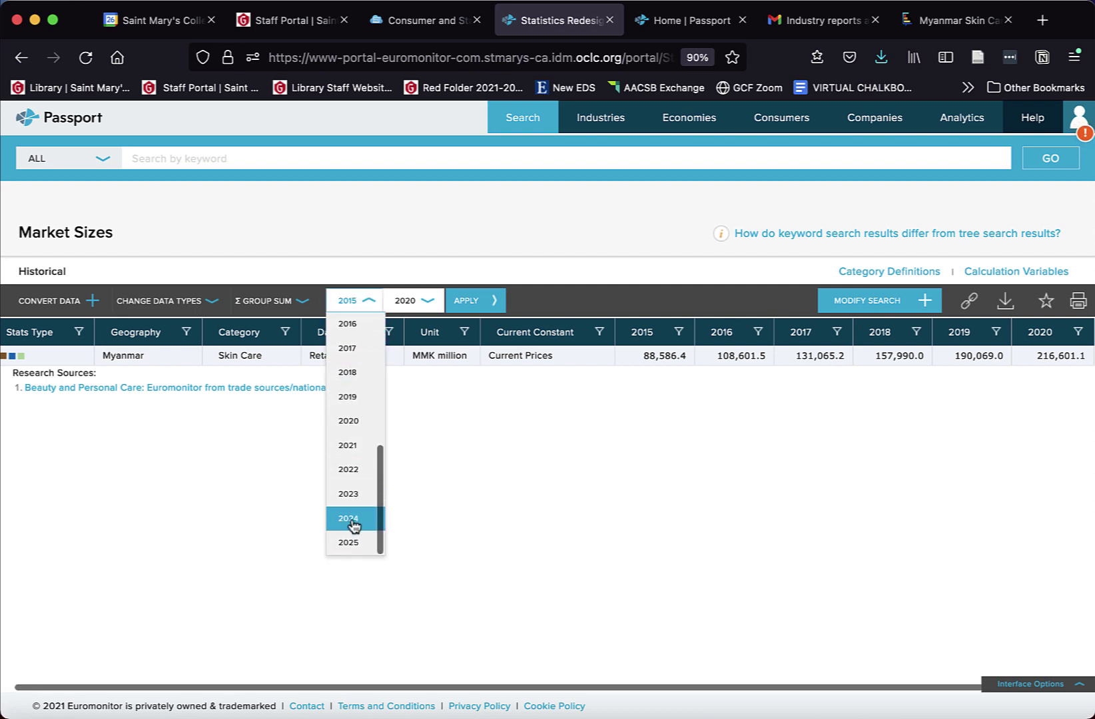
left_click(499, 503)
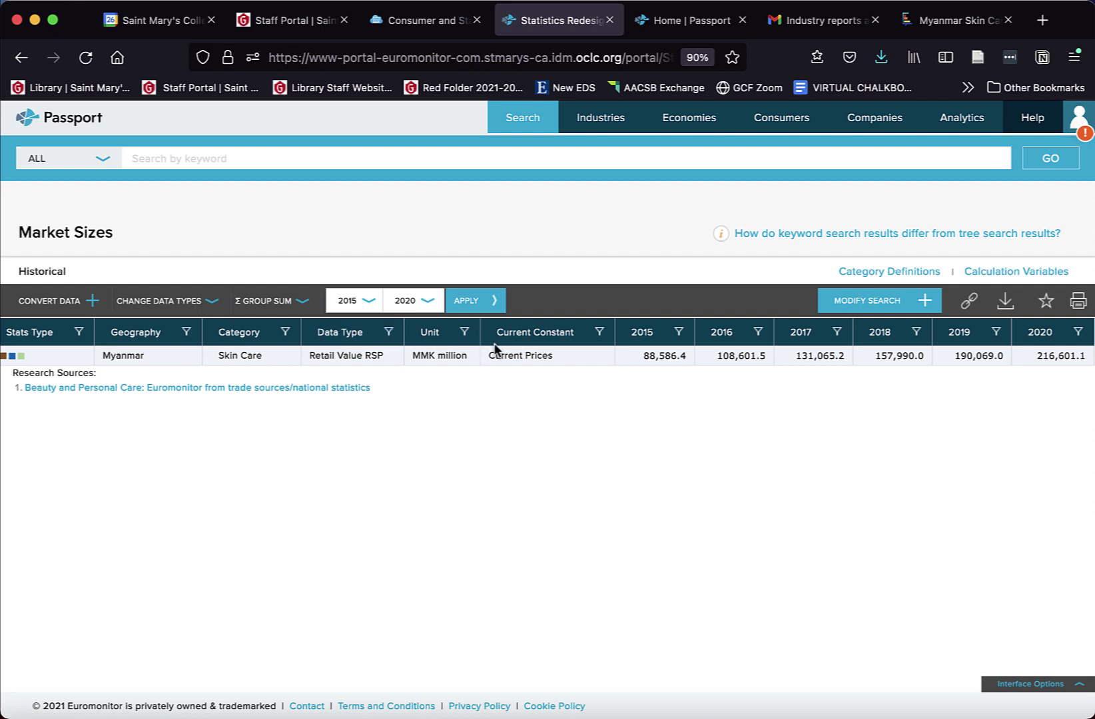
Sort the market sizes by data type and review the available data types and currency conversion options
left_click(436, 332)
left_click(365, 336)
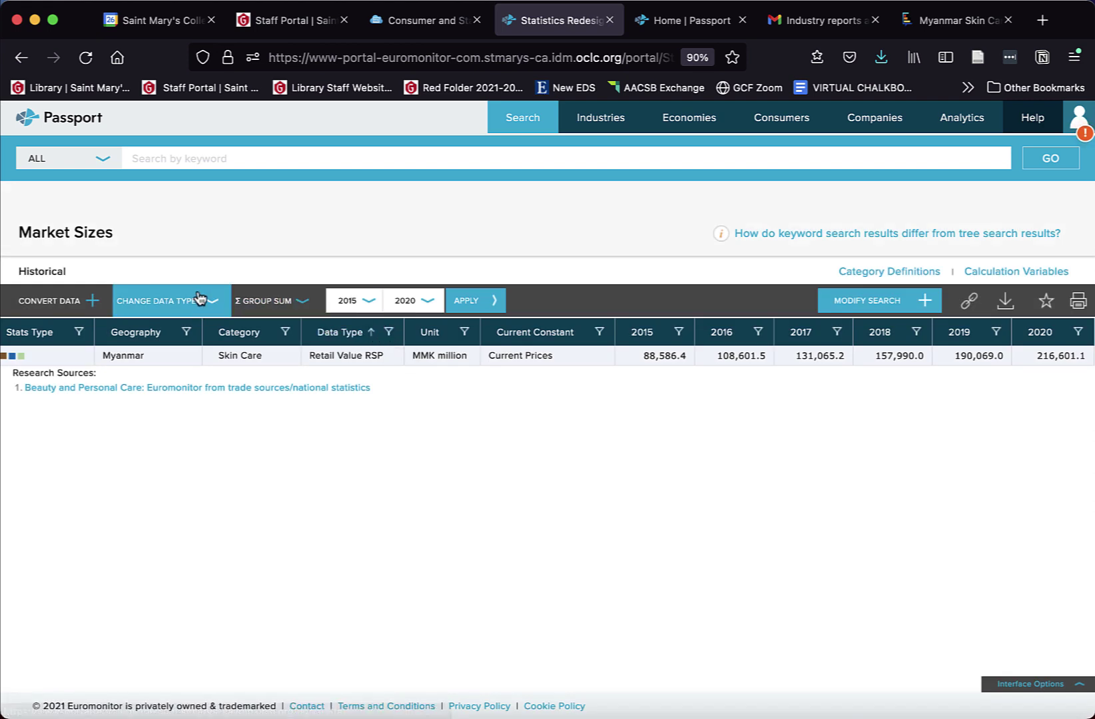
left_click(174, 296)
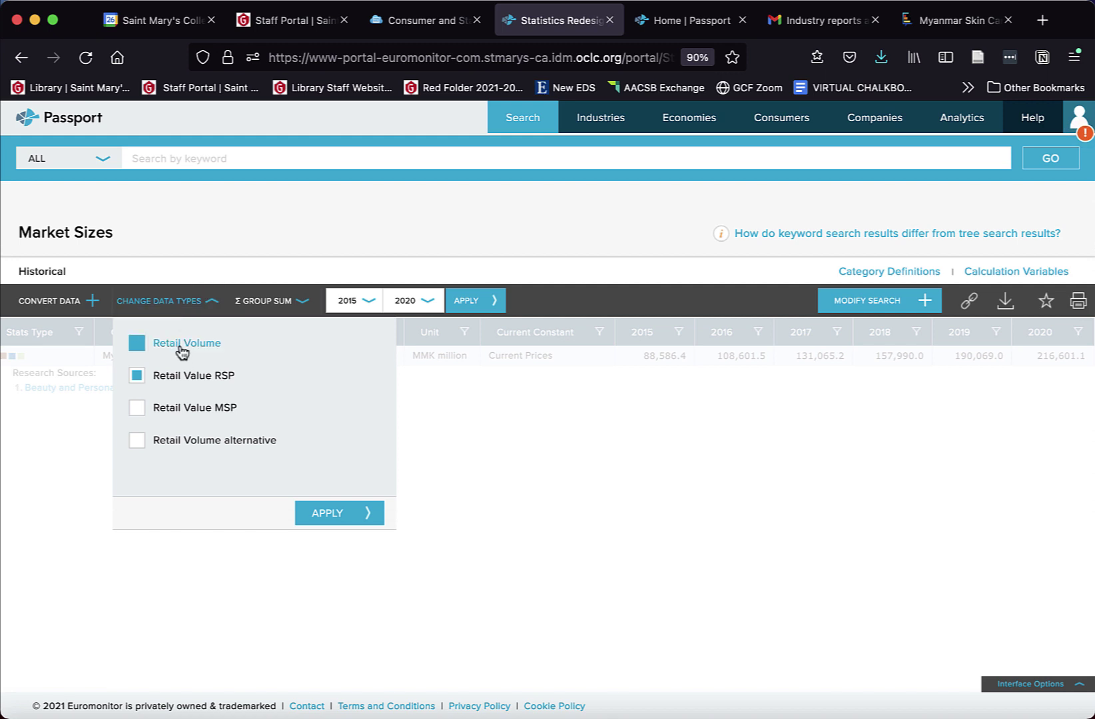
left_click(65, 298)
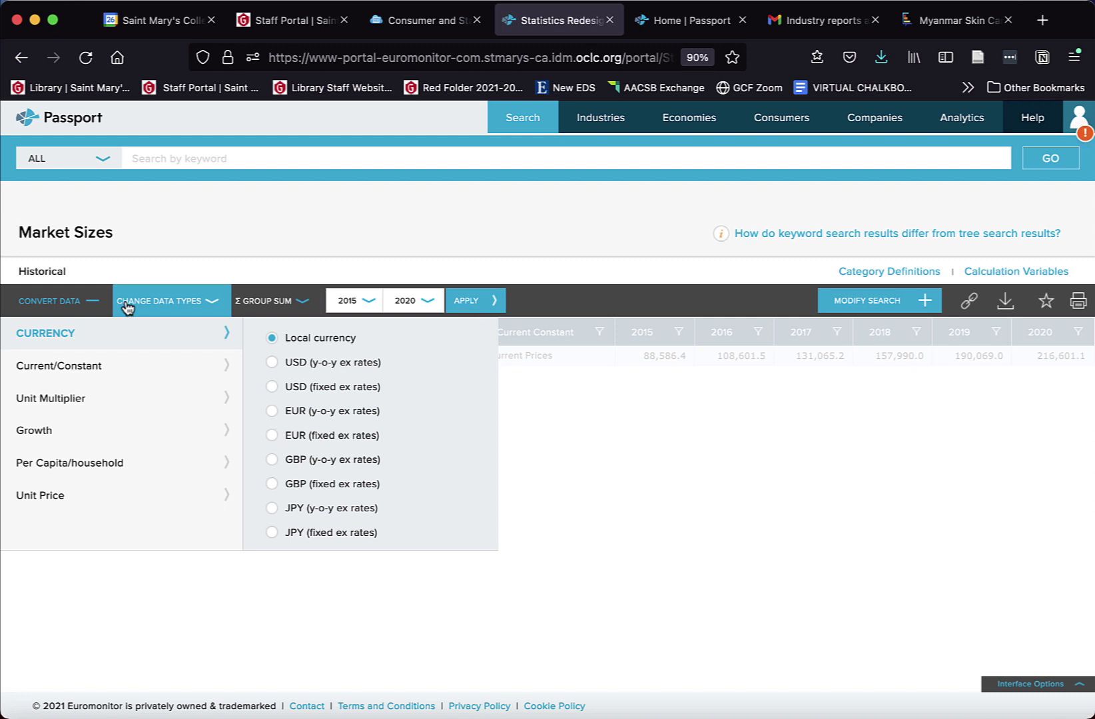
left_click(655, 590)
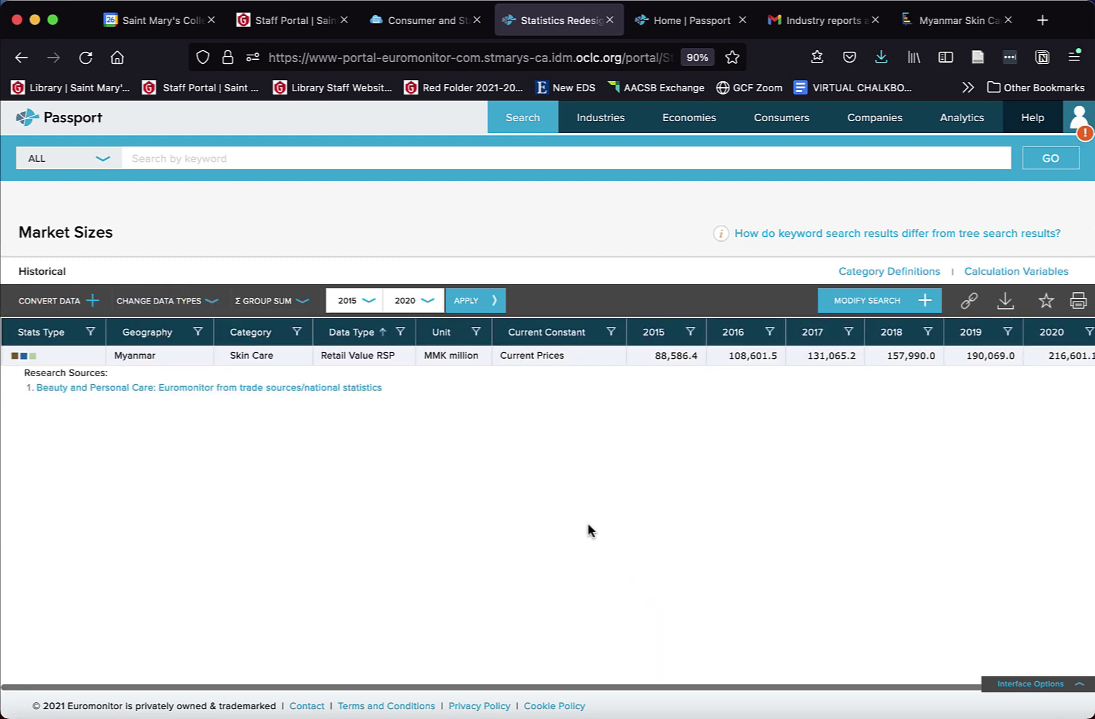
View the company shares for Skin Care in Myanmar and return to the market sizes table
left_click(15, 357)
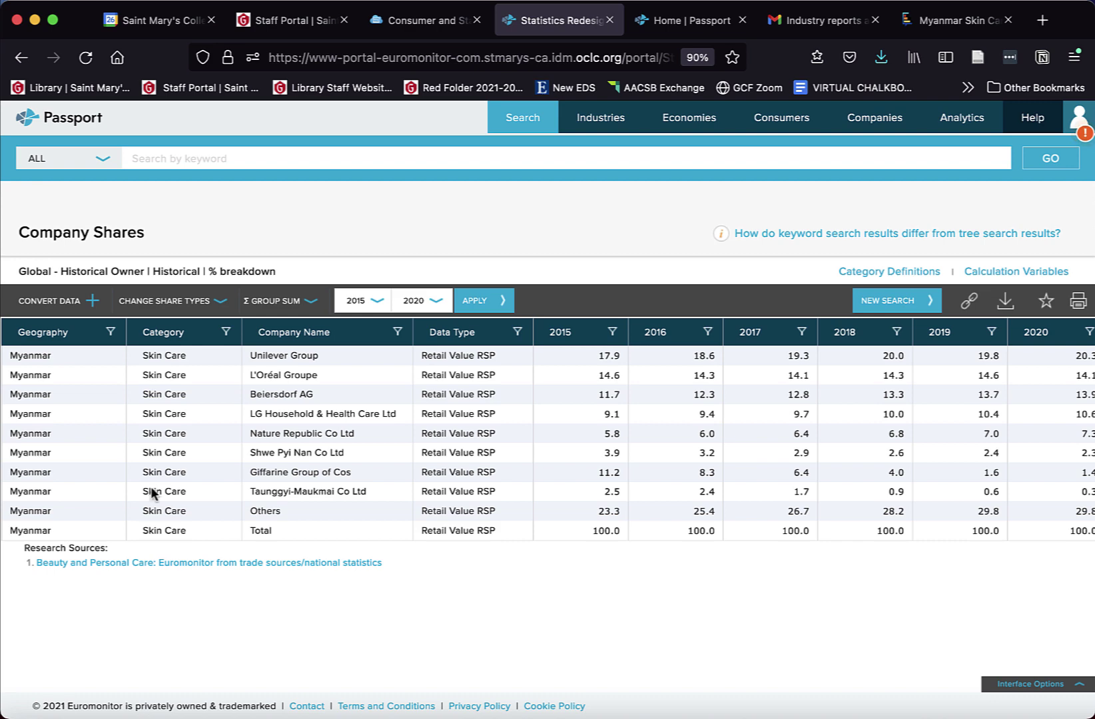
left_click(20, 59)
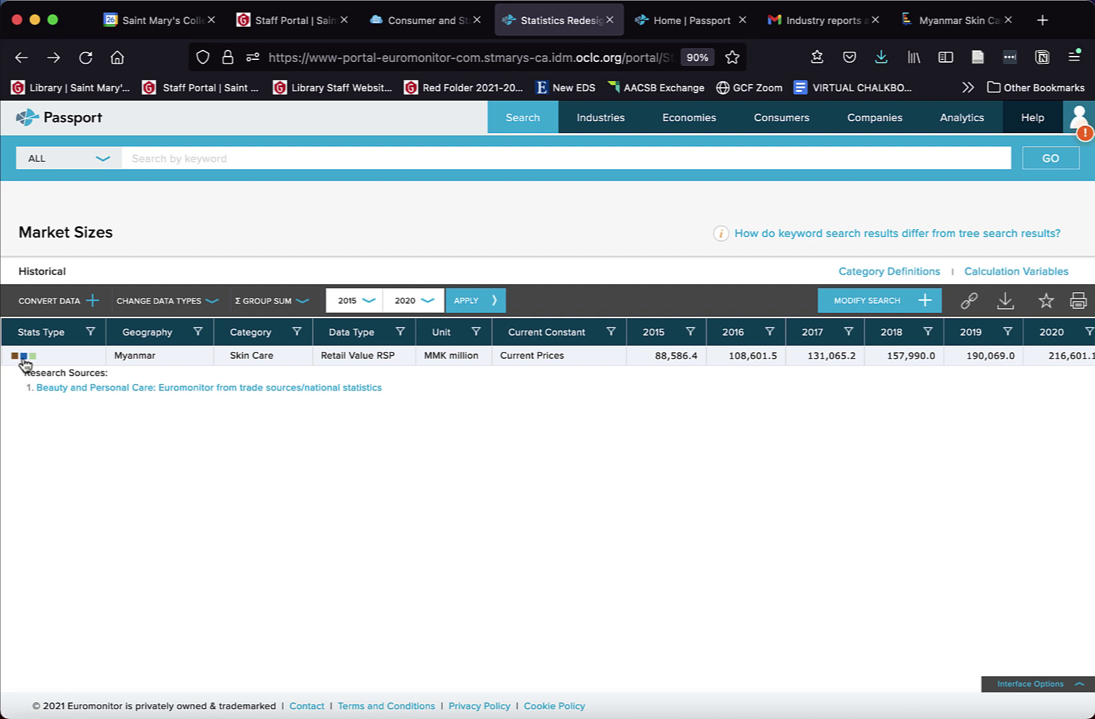
Open the distribution statistics for Skin Care in Myanmar and examine the percentage breakdown by outlet type
mouse_move(25, 363)
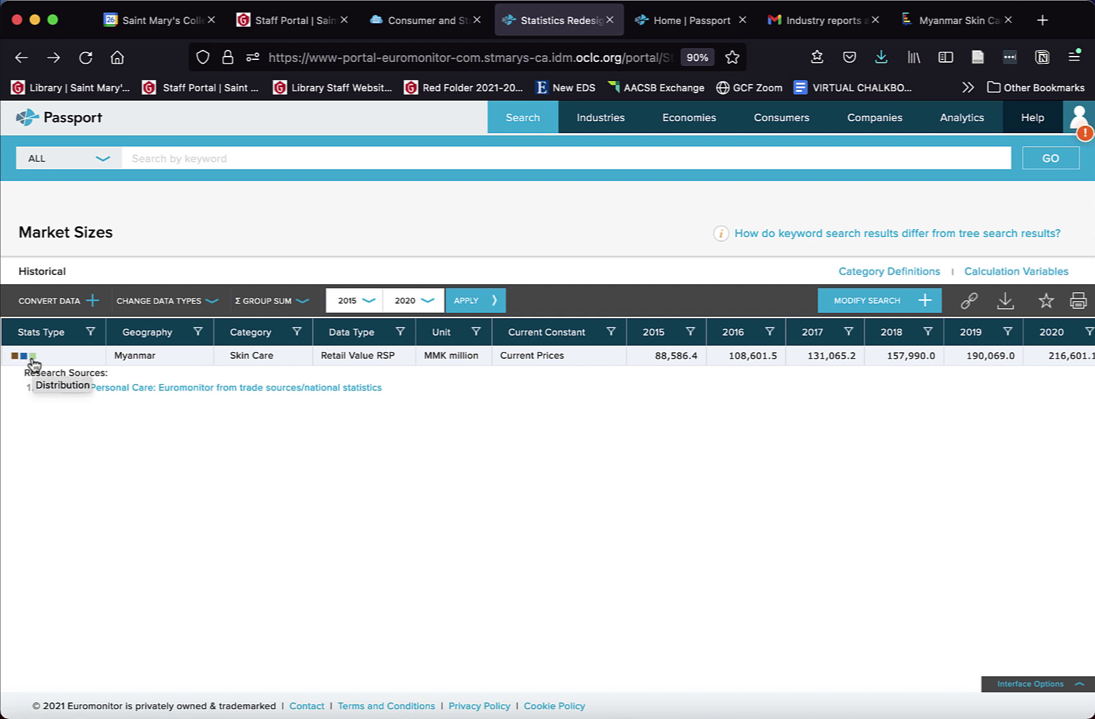
left_click(33, 363)
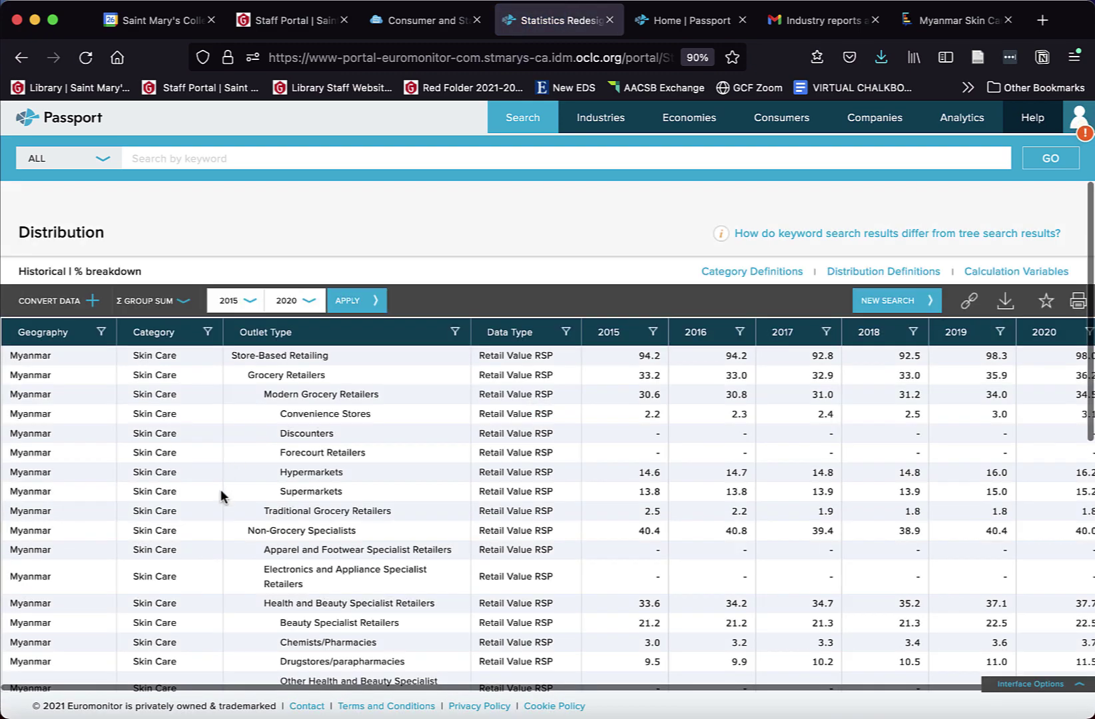
scroll(220, 488, "down", 3)
scroll(245, 590, "down", 10)
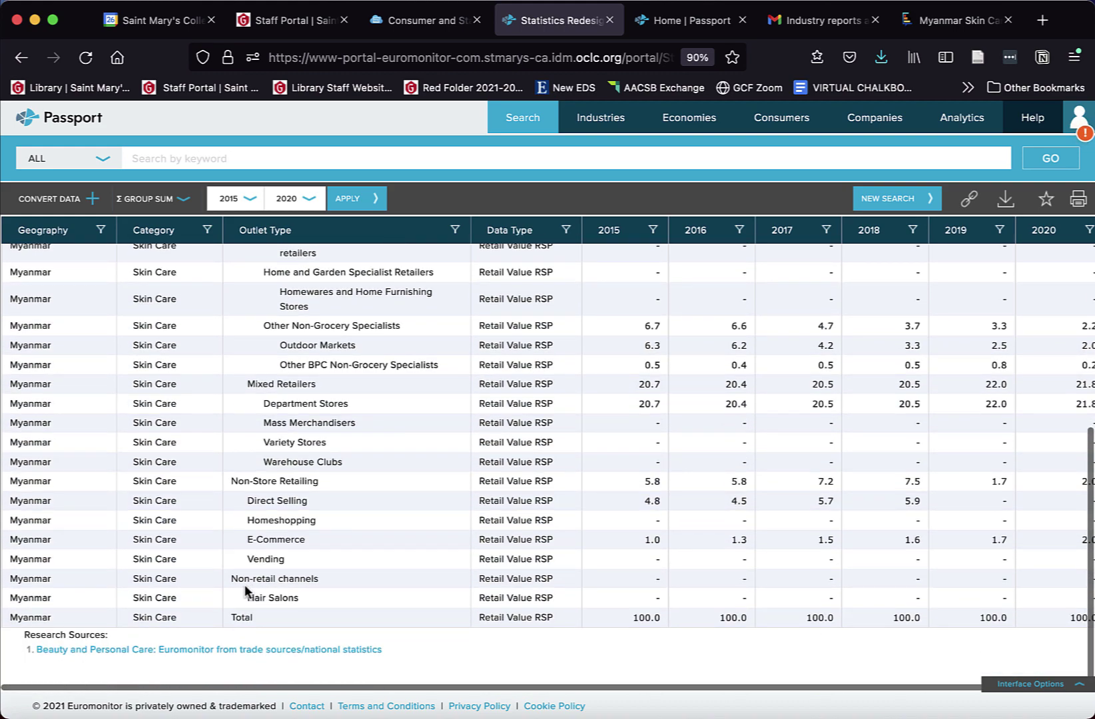
scroll(244, 589, "up", 3)
scroll(246, 591, "up", 2)
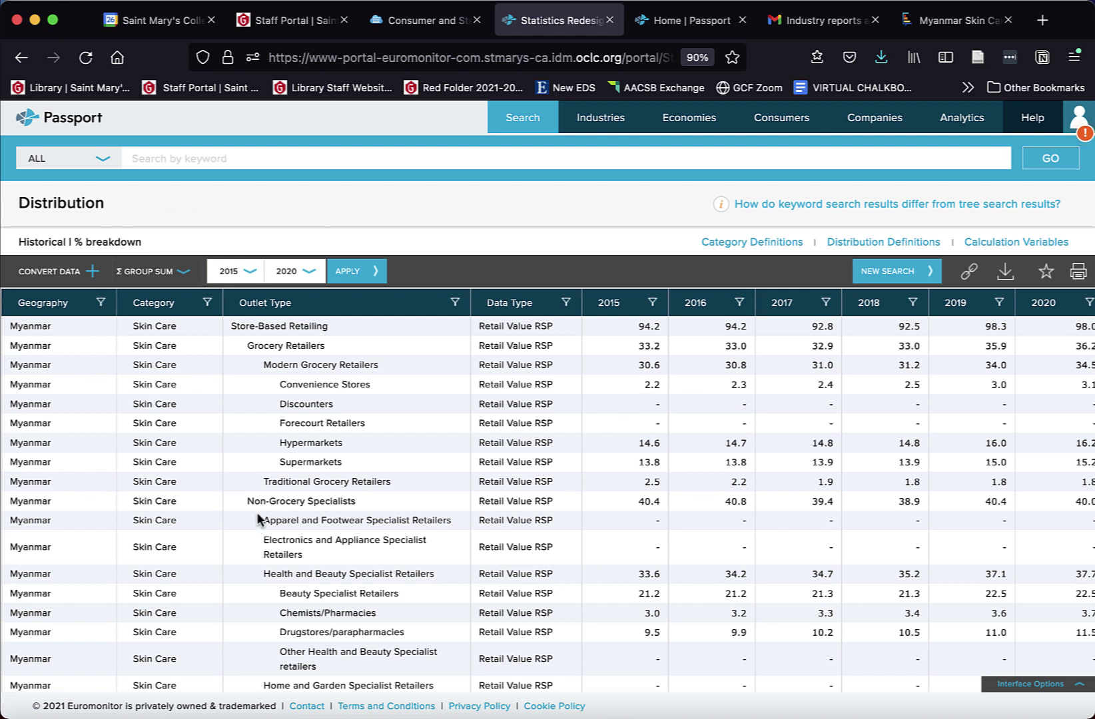
scroll(256, 512, "down", 2)
scroll(256, 512, "up", 3)
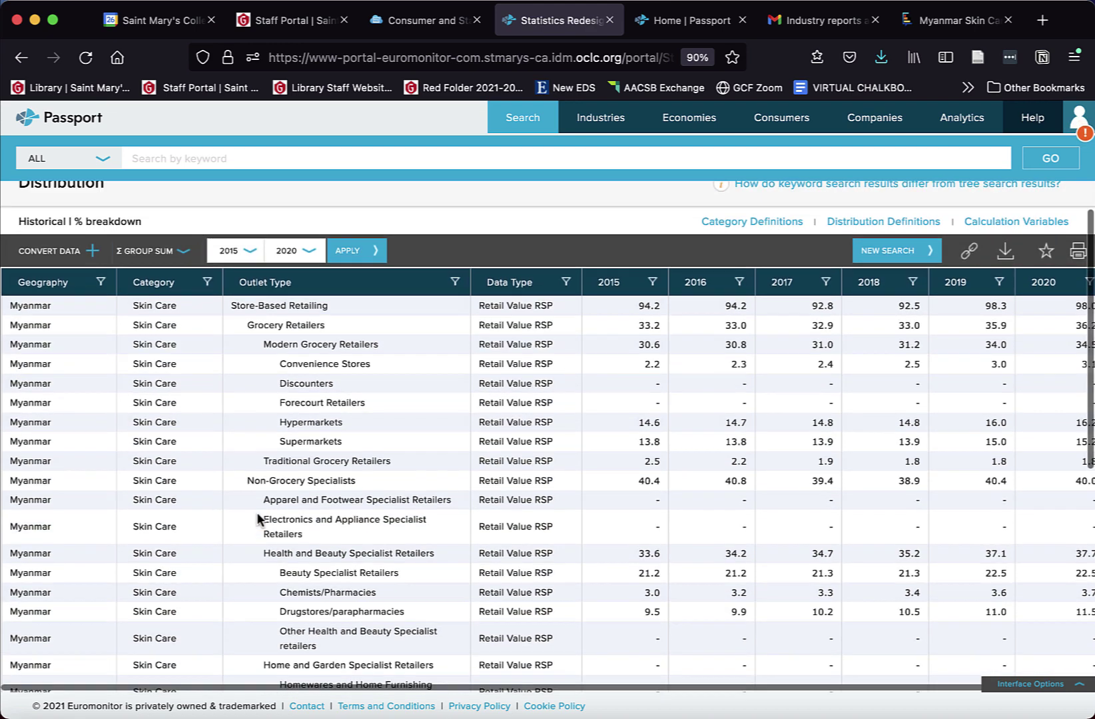
Leave the distribution statistics, search all Passport content for "myanmar" and browse the full list of statistics results
left_click(22, 58)
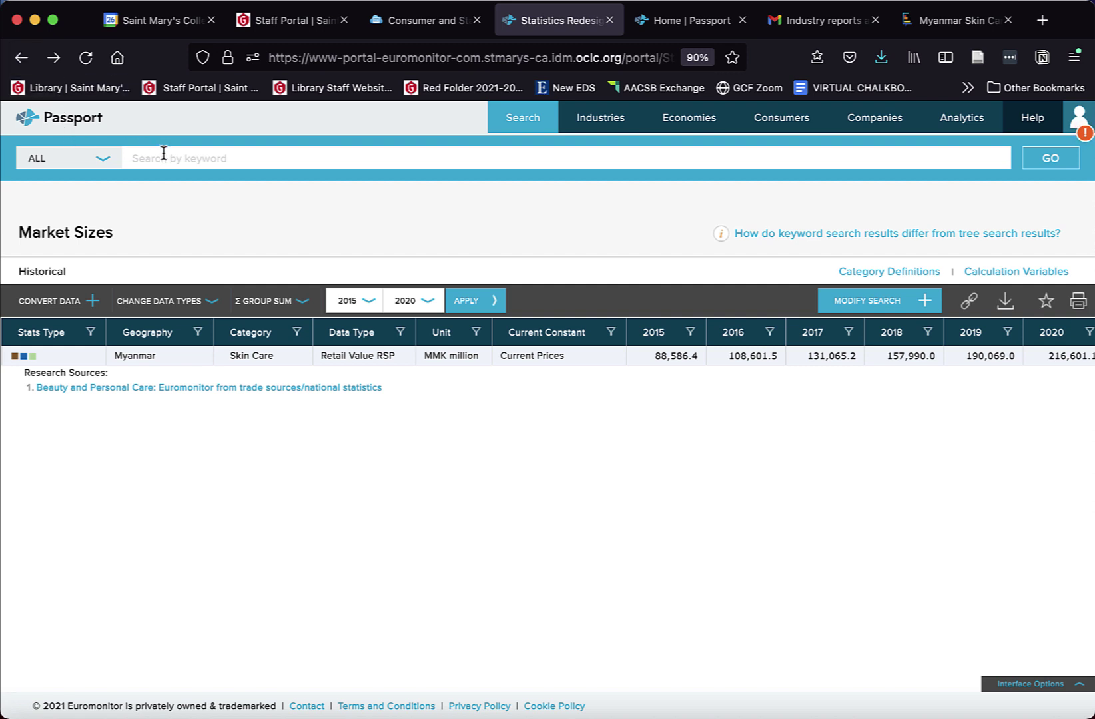
type("myanmar")
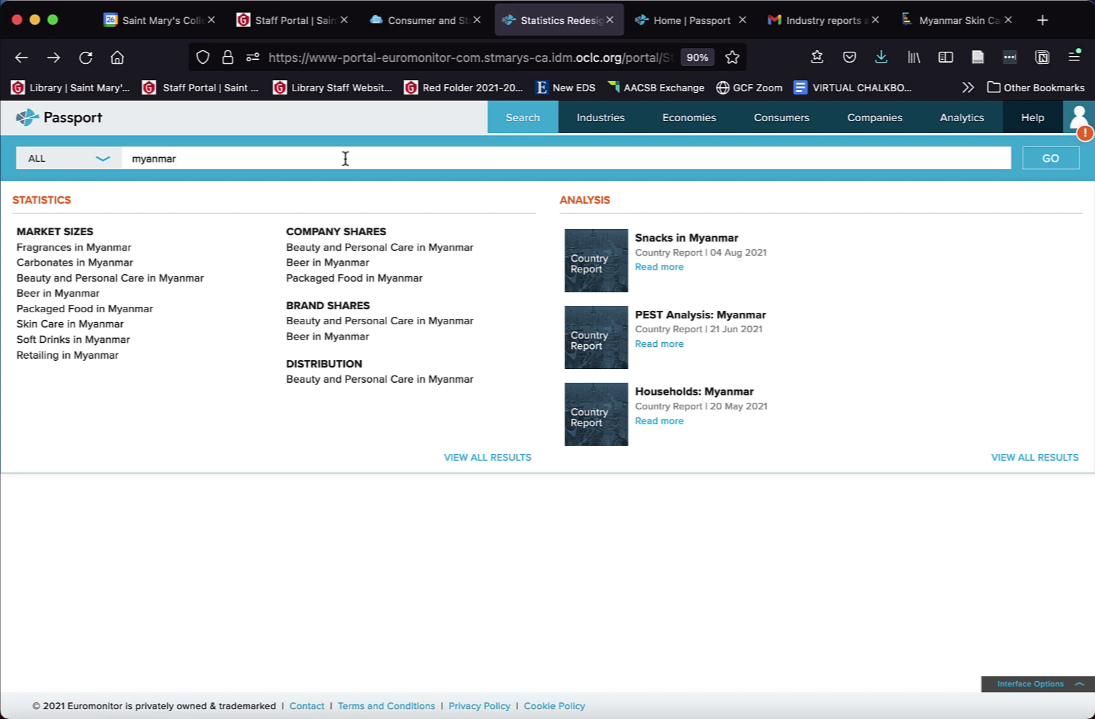
left_click(1042, 165)
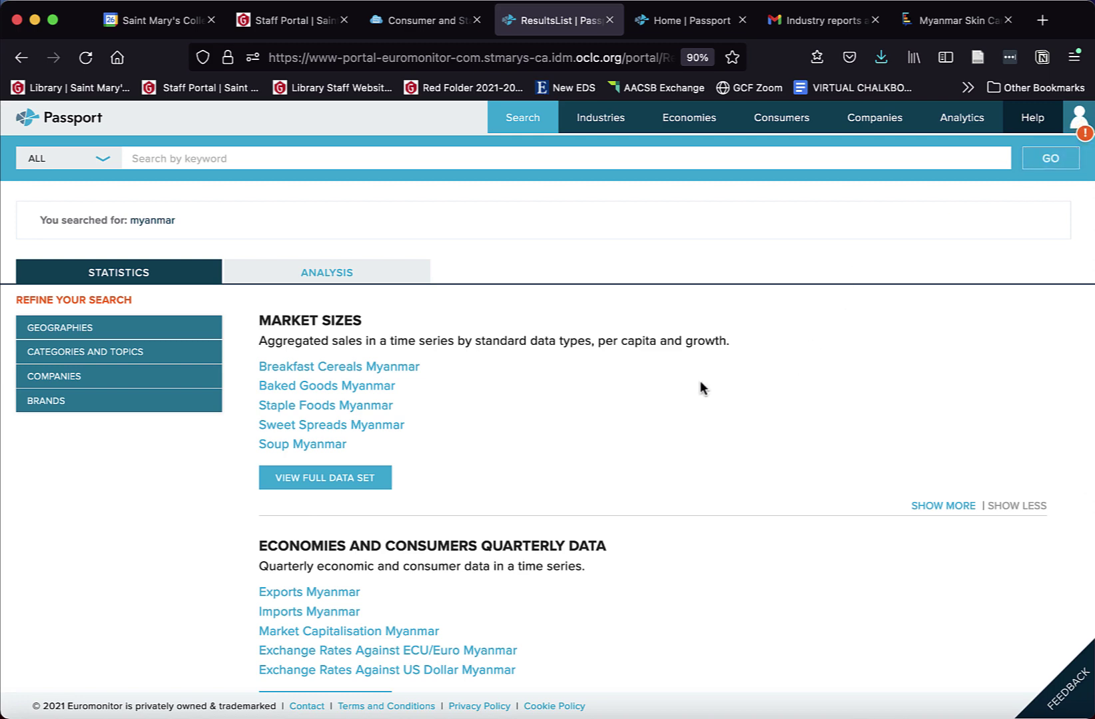
scroll(393, 536, "down", 5)
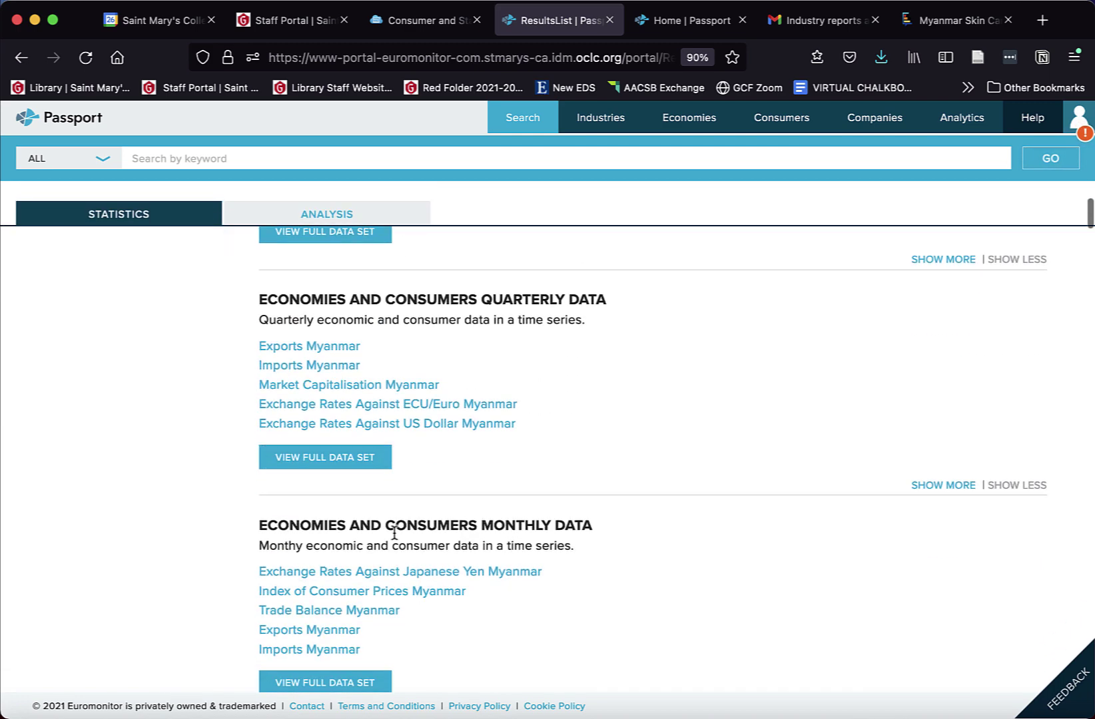
scroll(393, 533, "up", 5)
Switch the "myanmar" search results to analysis and look through the listed country reports
left_click(321, 275)
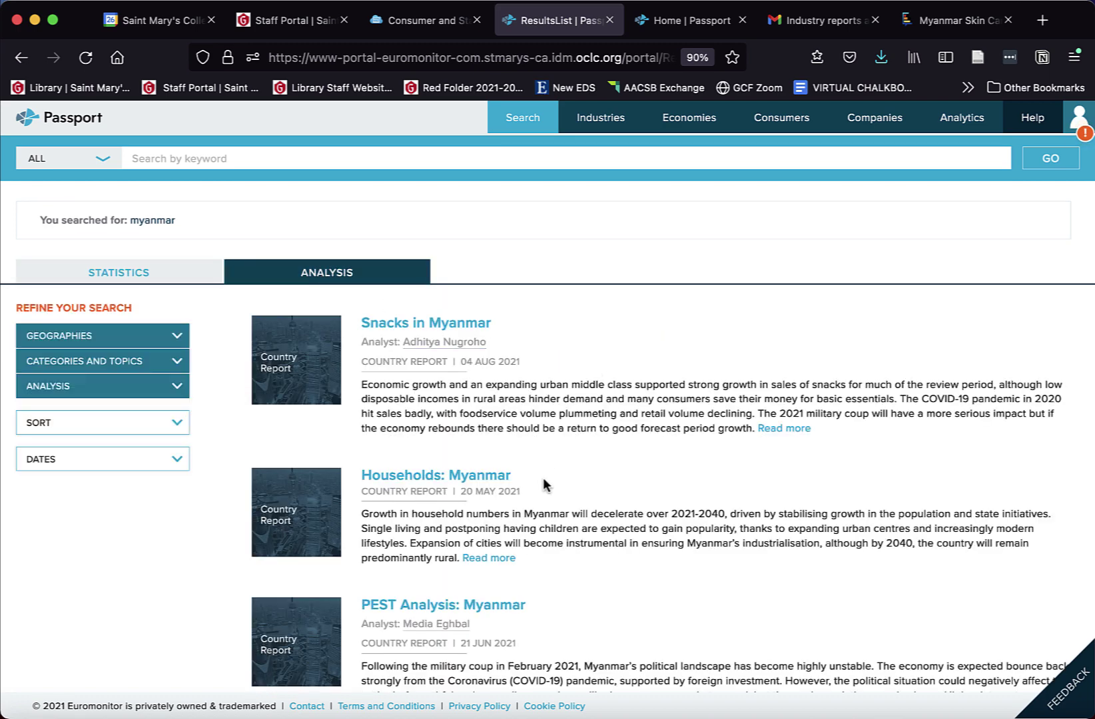
scroll(544, 477, "down", 10)
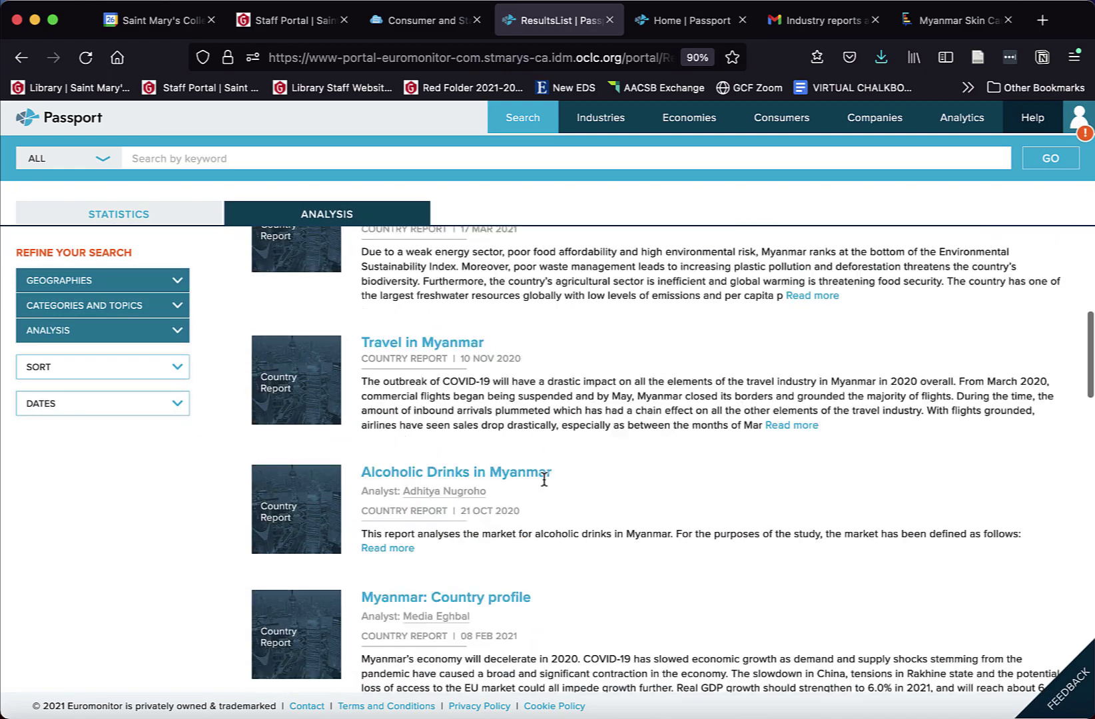
scroll(543, 477, "up", 10)
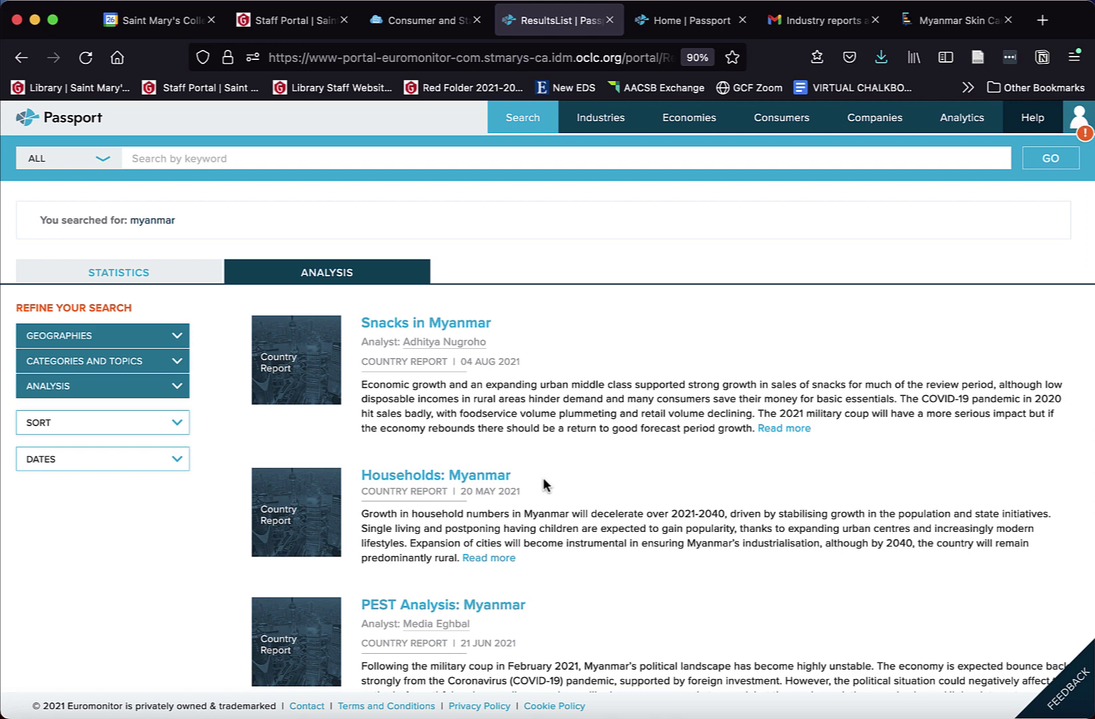
left_click(919, 2)
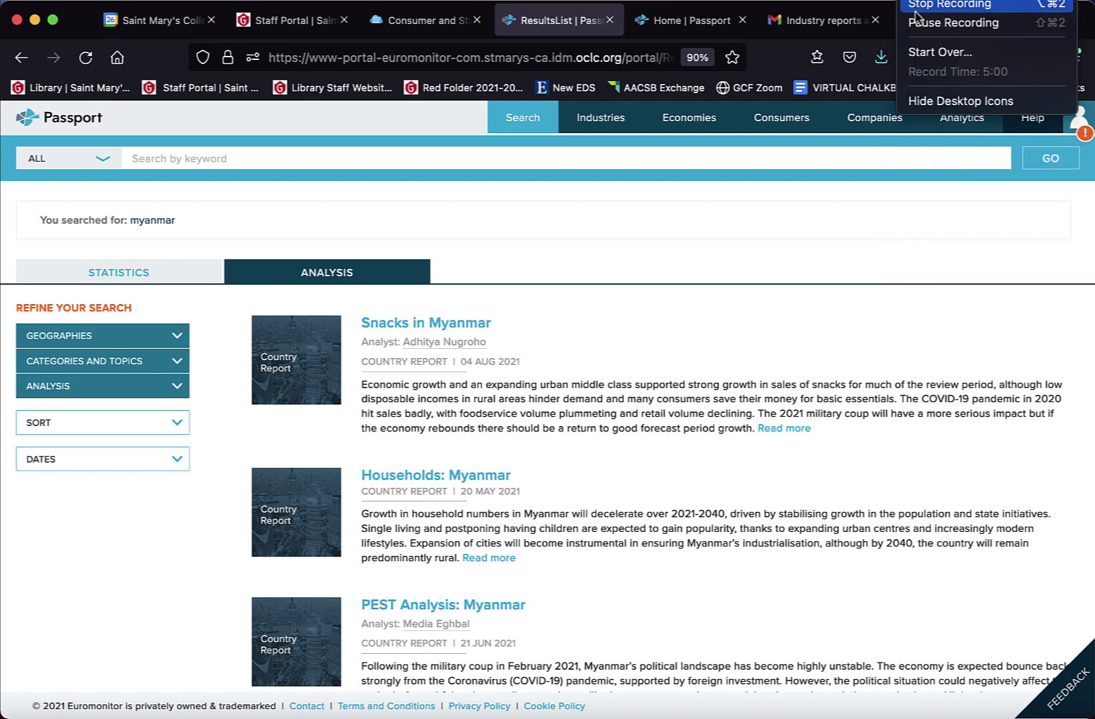